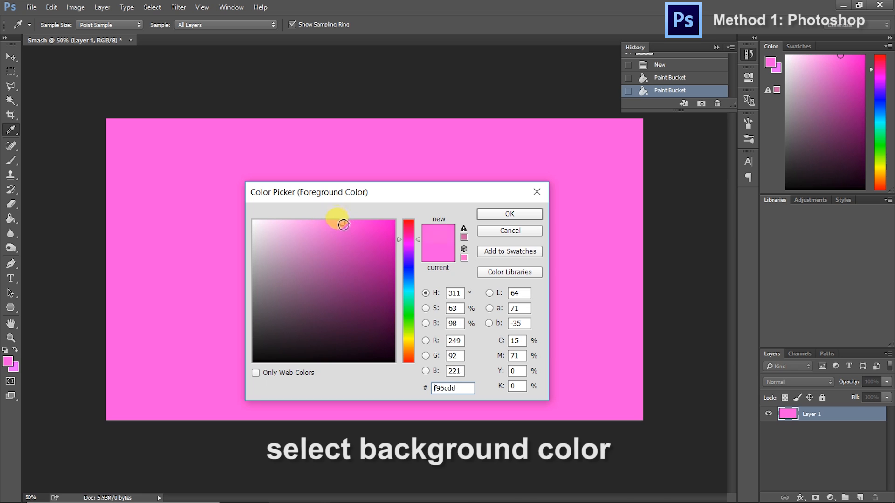
Fill the background layer with the pink foreground colour #ff6be5
left_click(501, 215)
left_click(321, 239)
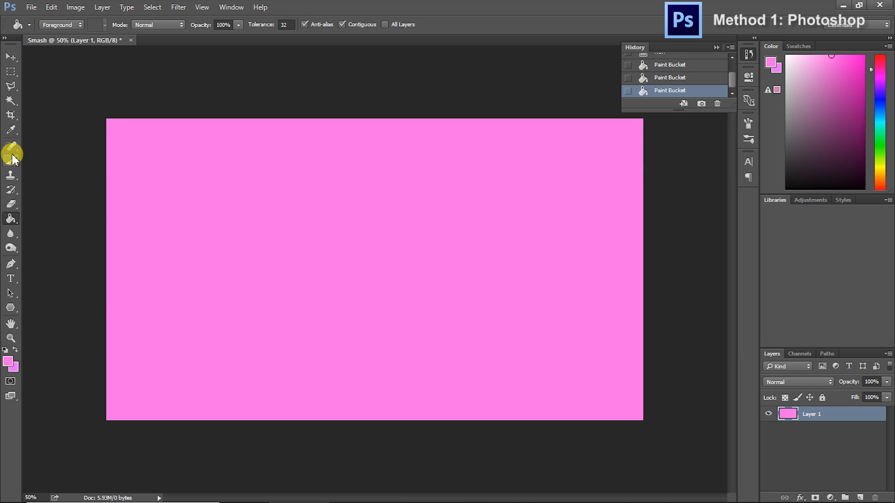
Paint a gradient glow over the canvas centre with a soft round 1588 px brush at 0% hardness in lighter pink #ffaaf0
left_click(11, 160)
left_click(57, 26)
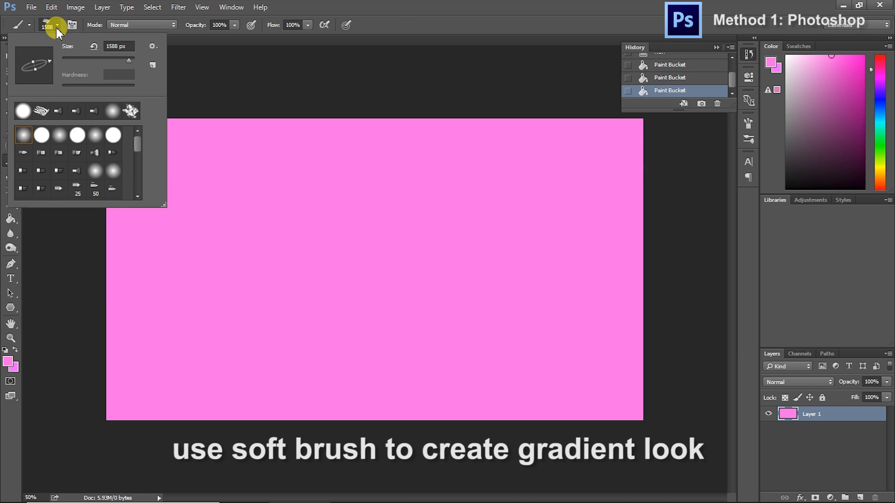
left_click(59, 137)
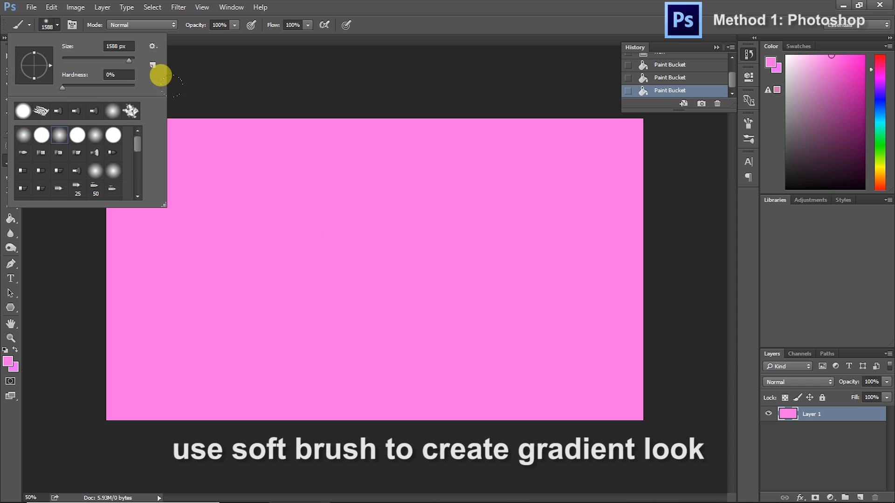
left_click(454, 29)
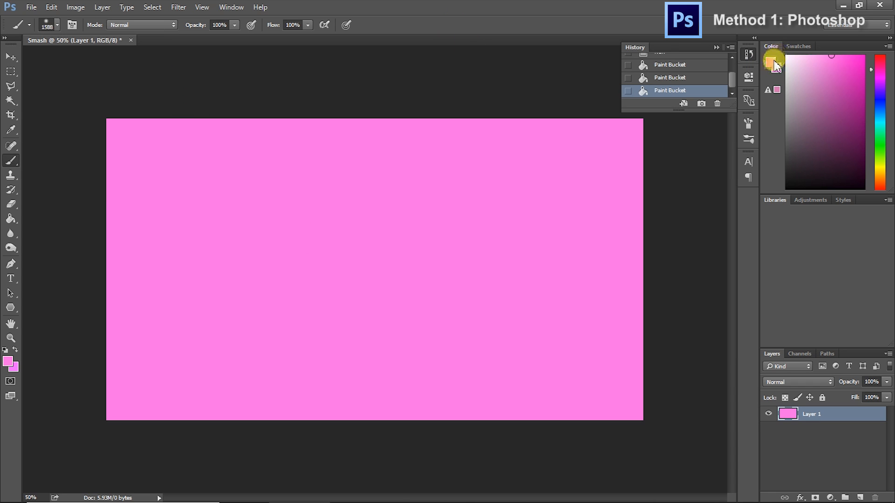
left_click(771, 65)
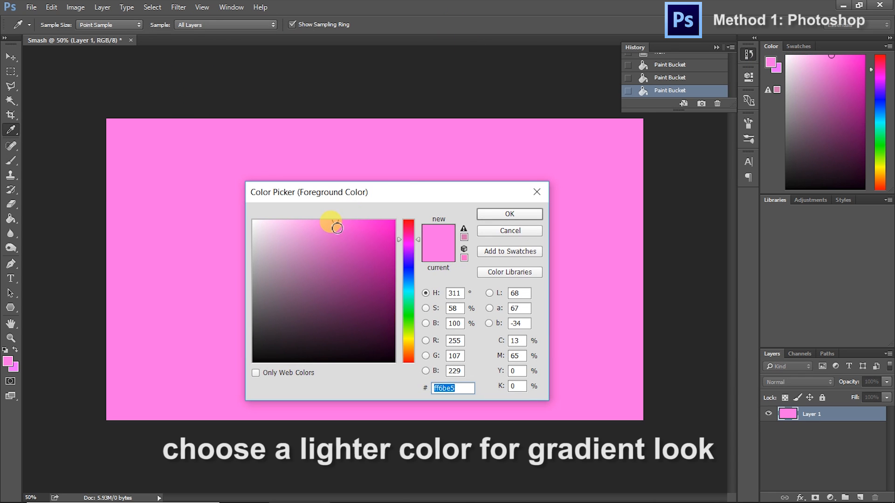
left_click_drag(327, 225, 311, 221)
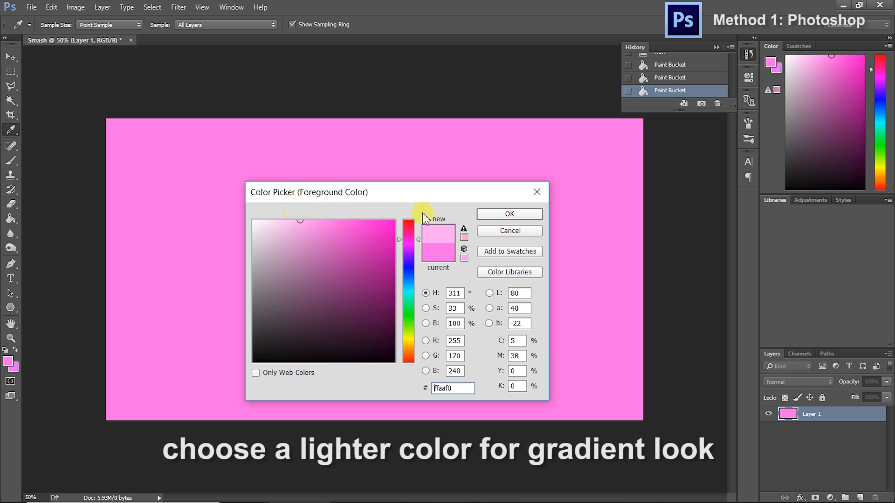
left_click(495, 214)
key("b")
left_click(200, 84)
left_click(195, 95)
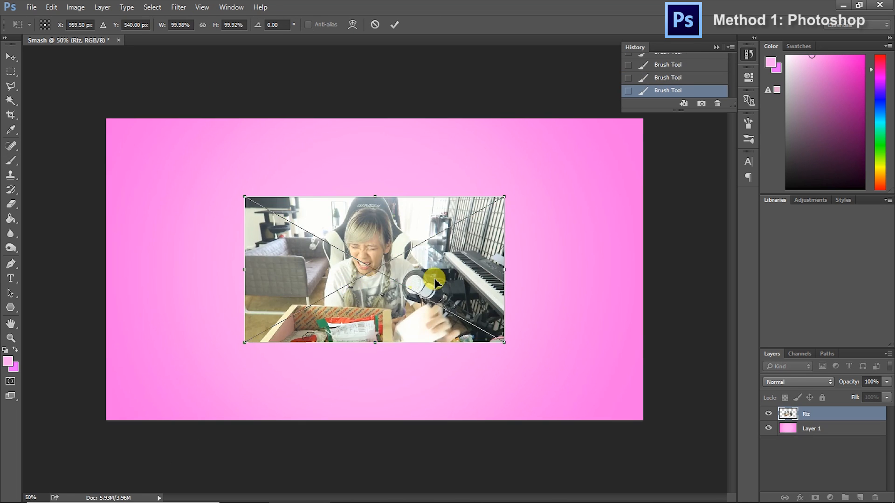
Enlarge the imported character photo to about 202% so it nearly fills the canvas, and place it
left_click_drag(426, 280, 288, 200)
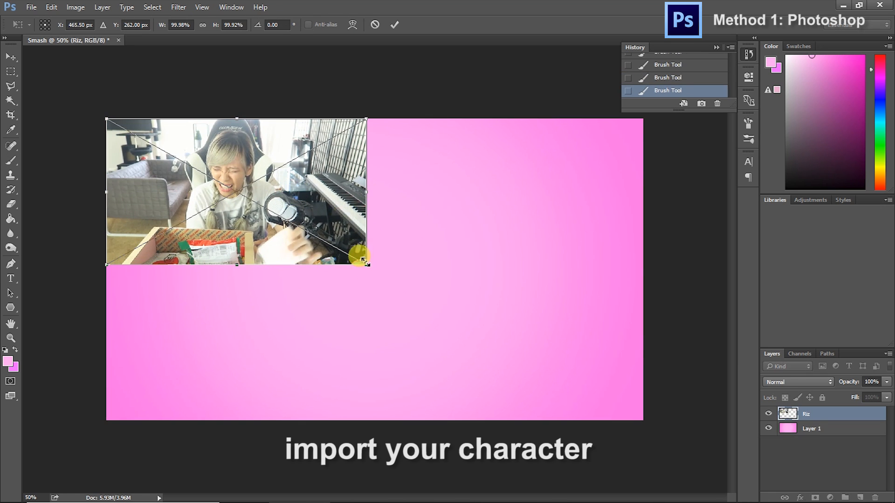
left_click_drag(366, 265, 633, 414)
key("Return")
left_click(11, 57)
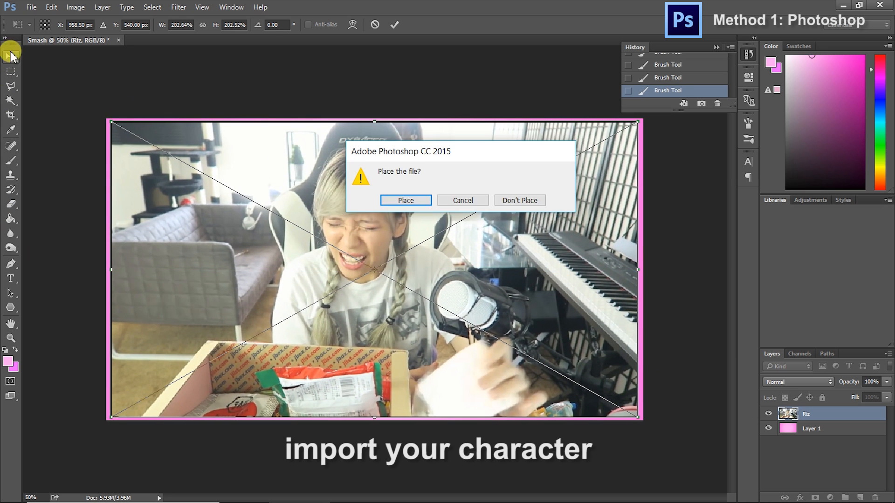
left_click_drag(444, 272, 449, 275)
Trace a polygonal lasso selection around the woman, her gaming chair and the microphone, following the upper edge of the cardboard box
left_click(11, 86)
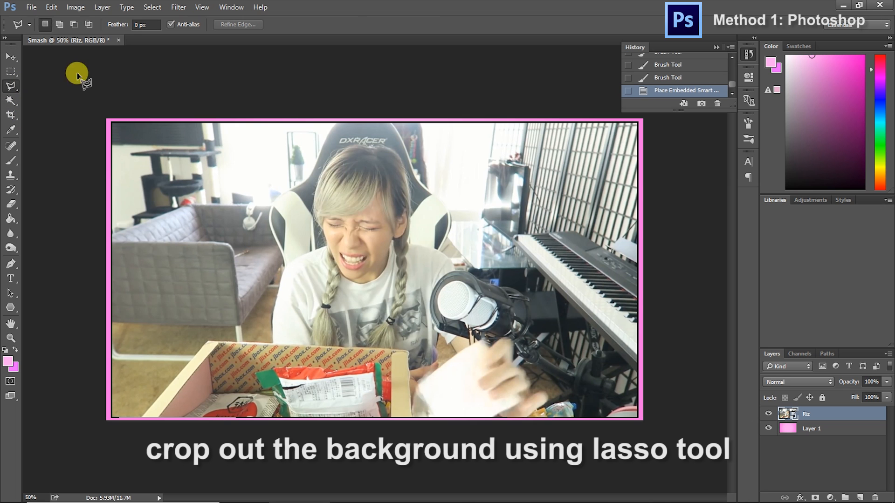
scroll(331, 124, "up", 8)
left_click(347, 131)
left_click(313, 180)
left_click(459, 228)
left_click(429, 302)
left_click(444, 300)
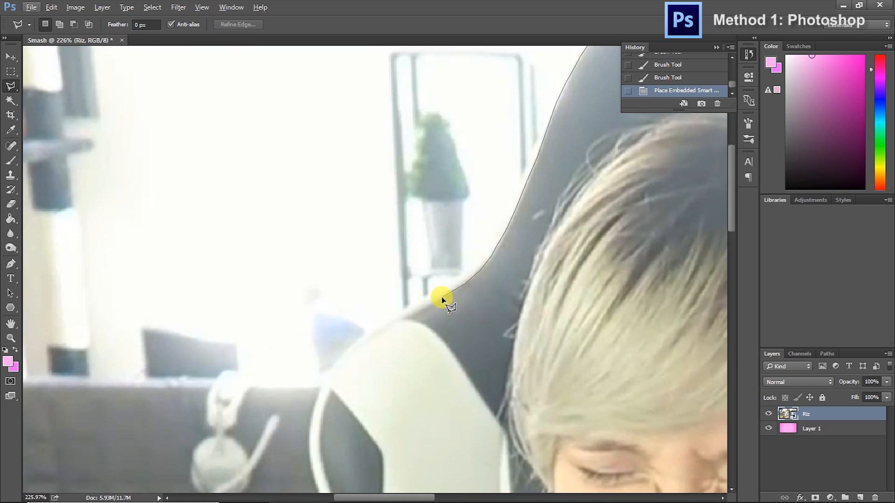
left_click(442, 306)
left_click(419, 386)
left_click(483, 332)
left_click(438, 343)
left_click(481, 425)
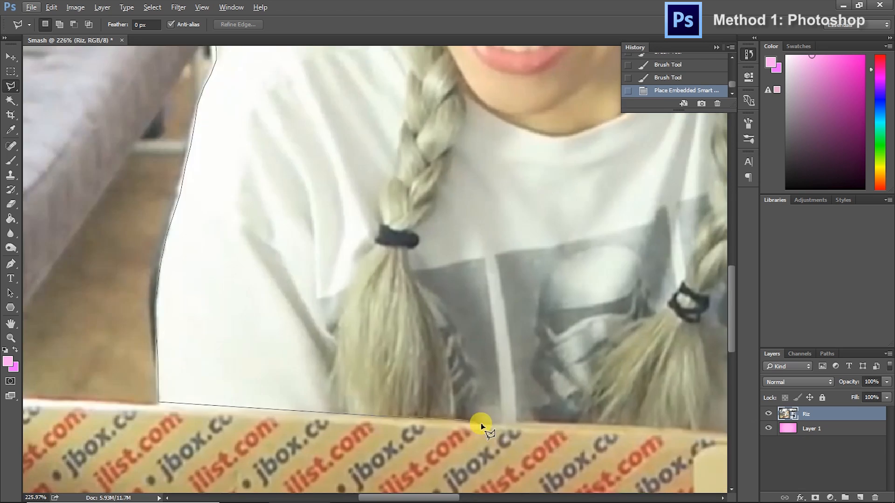
left_click(520, 412)
left_click(512, 395)
left_click(520, 326)
left_click(564, 377)
left_click(378, 269)
left_click(431, 252)
left_click(580, 256)
left_click(626, 197)
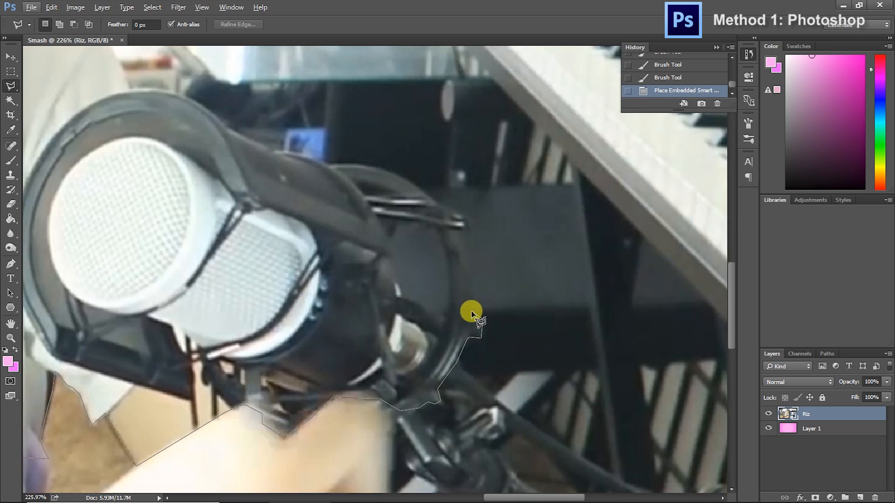
left_click(472, 252)
left_click(465, 223)
left_click(563, 338)
left_click(567, 286)
left_click(549, 398)
left_click(492, 329)
left_click(535, 220)
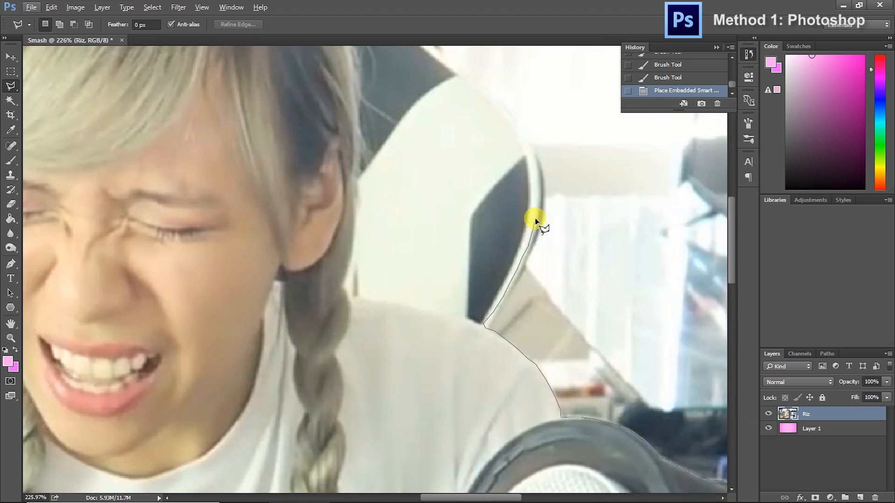
left_click(502, 389)
left_click(206, 226)
key("ctrl+0")
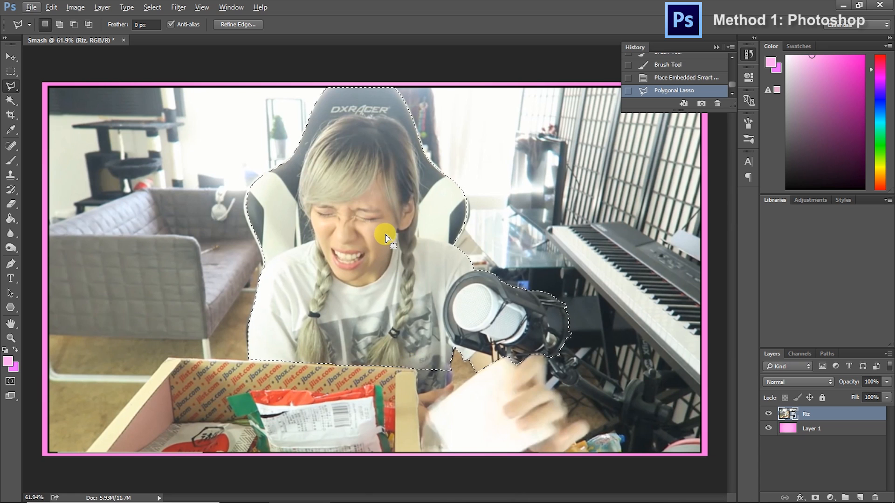
Invert the selection and delete the background from the photo layer
right_click(395, 243)
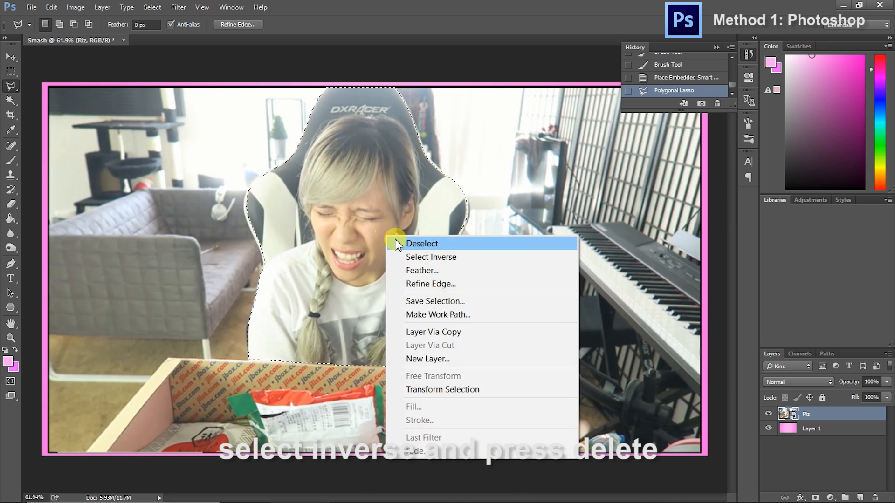
left_click(412, 257)
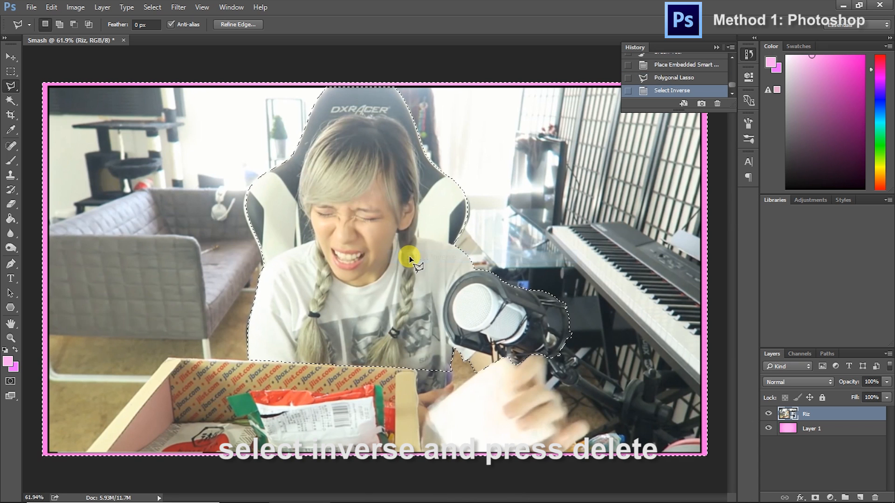
key("e")
key("Delete")
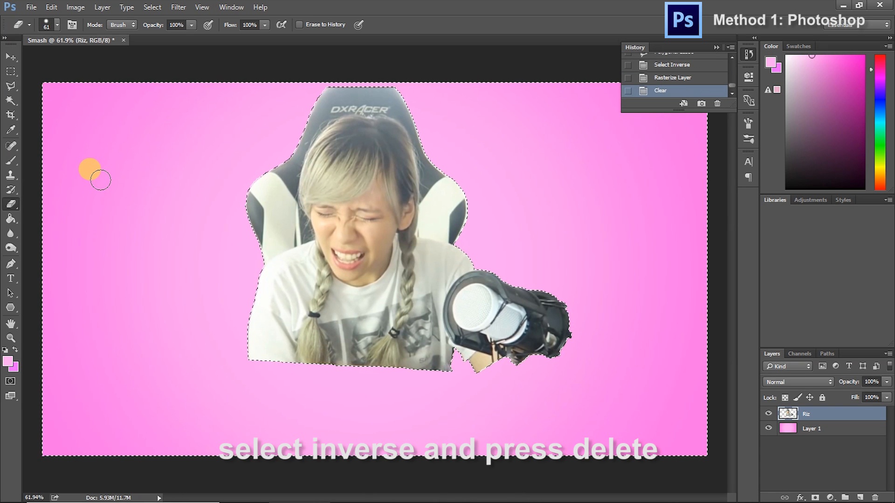
Select the whole canvas and deepen the cut-out's shadows with a Levels adjustment by raising the black input level
key("ctrl+a")
key("ctrl+a")
key("v")
left_click(73, 8)
mouse_move(105, 42)
left_click(238, 54)
left_click_drag(451, 250, 456, 251)
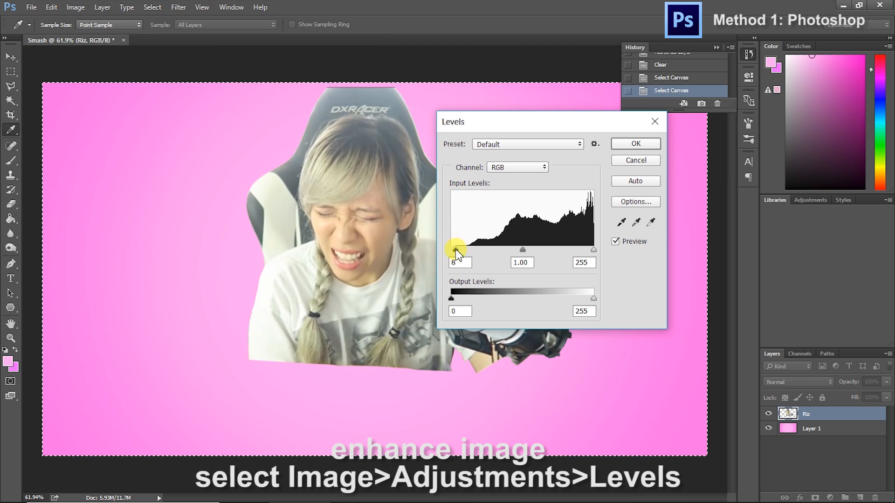
left_click_drag(516, 124, 664, 178)
left_click_drag(625, 301, 639, 303)
left_click(774, 199)
Enlarge the cut-out with Free Transform and position it in the lower-left part of the canvas
left_click_drag(379, 195, 264, 256)
key("ctrl+t")
left_click_drag(455, 149, 528, 85)
left_click(9, 57)
left_click_drag(331, 215, 282, 252)
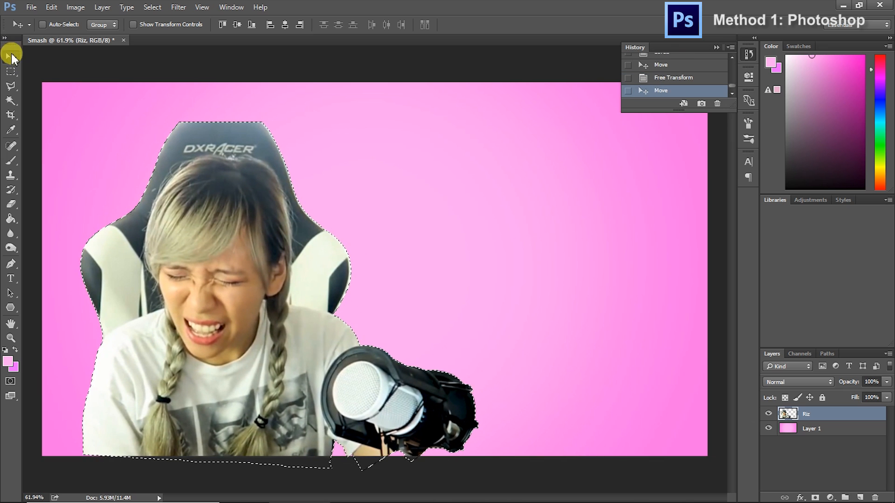
Add a drop shadow to the cut-out layer with an angle of -3° and a distance of 71 px
key("ctrl+a")
right_click(819, 416)
left_click(740, 10)
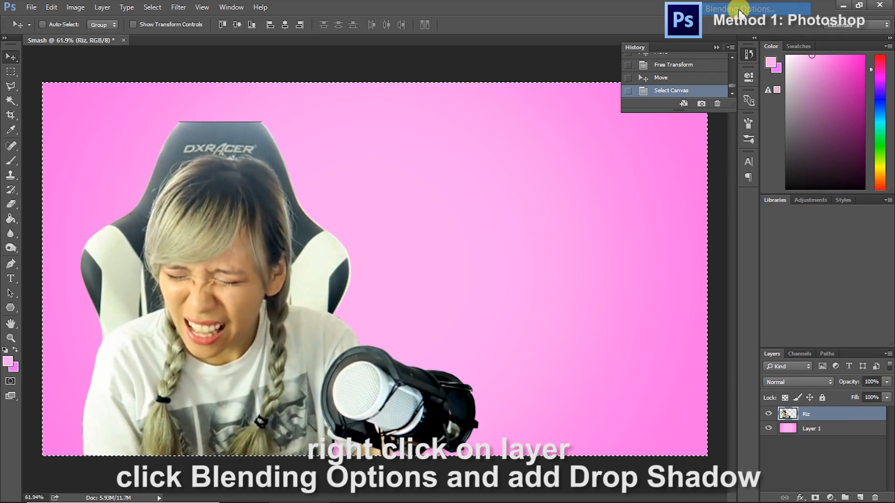
left_click(432, 362)
double_click(620, 219)
type("3")
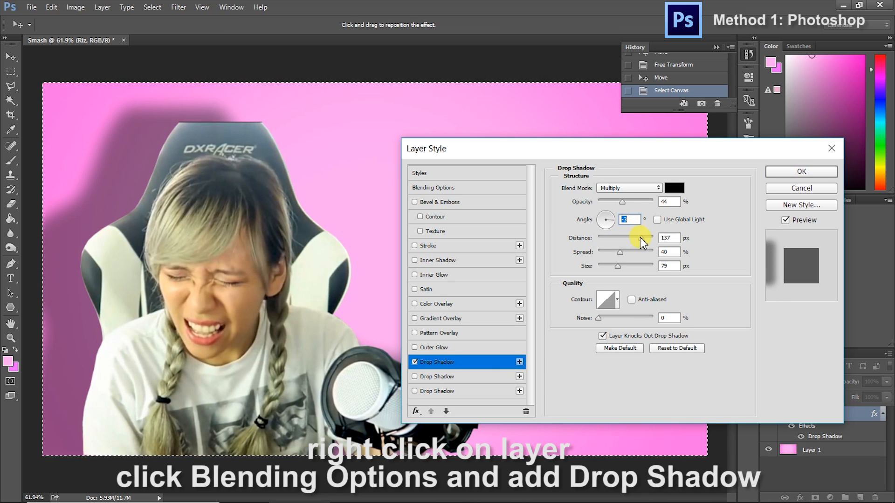
left_click_drag(641, 238, 634, 239)
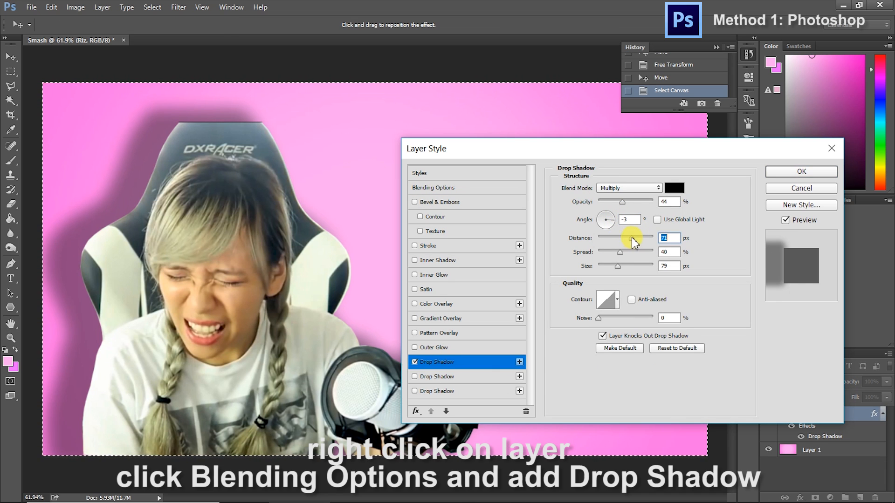
left_click(790, 172)
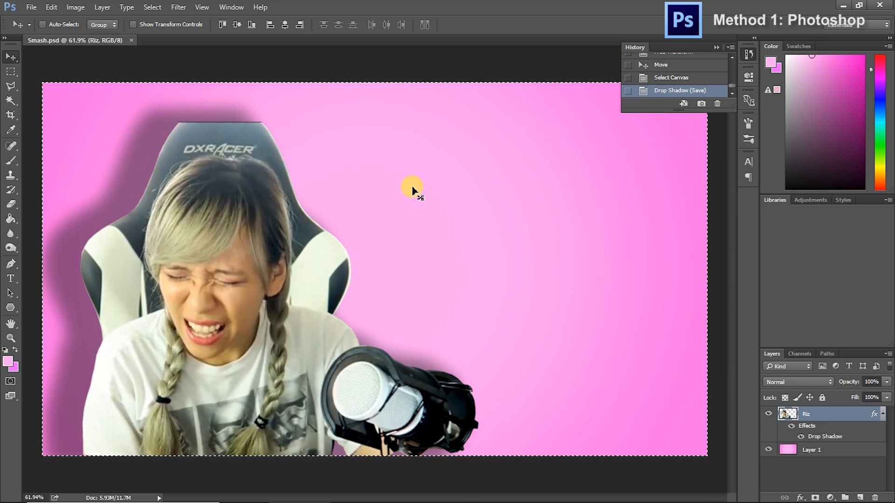
Add a text layer with the character's name in the empty area to the right of the chair
left_click(10, 279)
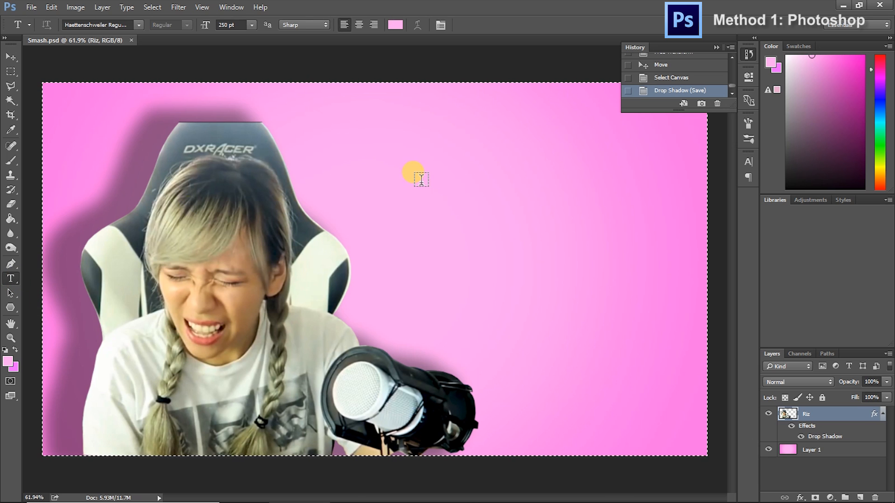
left_click(387, 167)
type("Rui")
key("ctrl+a")
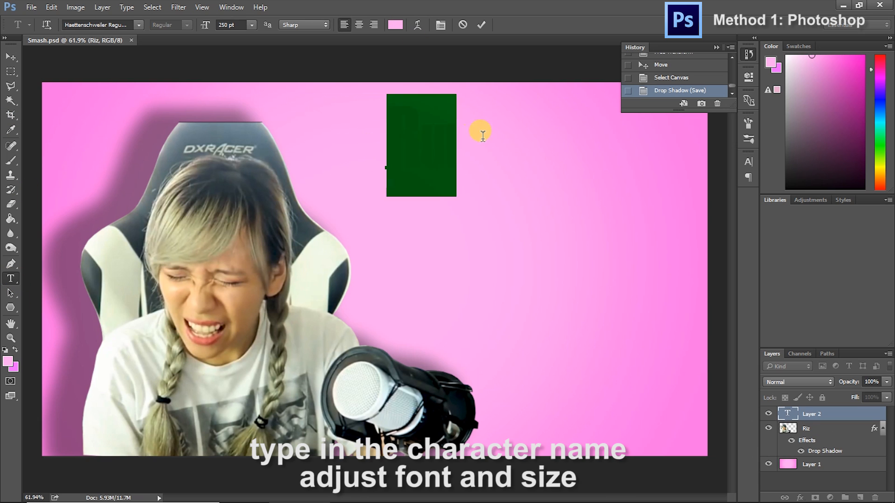
Set the name text's size to 400 pt and move it further right and down on the canvas
left_click(250, 26)
left_click_drag(239, 25, 159, 26)
type("300")
type("400")
left_click(10, 57)
left_click_drag(442, 135, 493, 181)
Set the size of the name text to 500 pt
left_click(11, 279)
left_click_drag(425, 174, 549, 176)
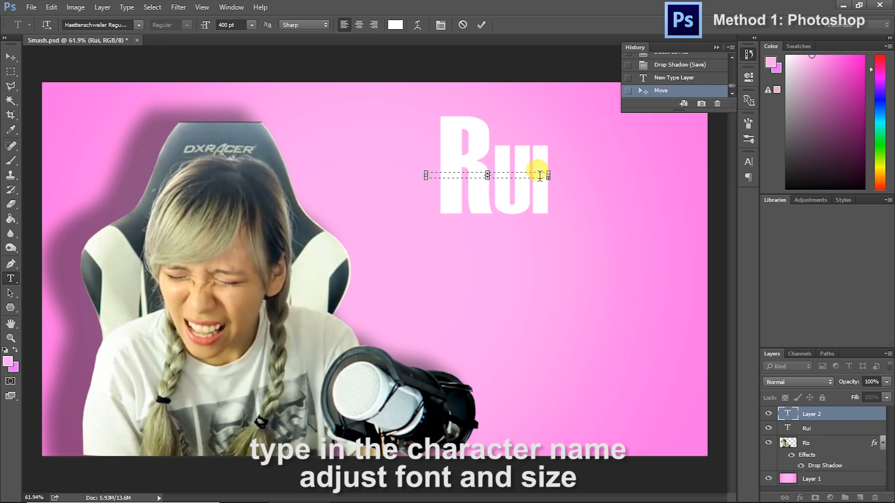
left_click(10, 278)
left_click(493, 180)
key("ctrl+a")
left_click_drag(239, 25, 198, 11)
type("500")
key("Return")
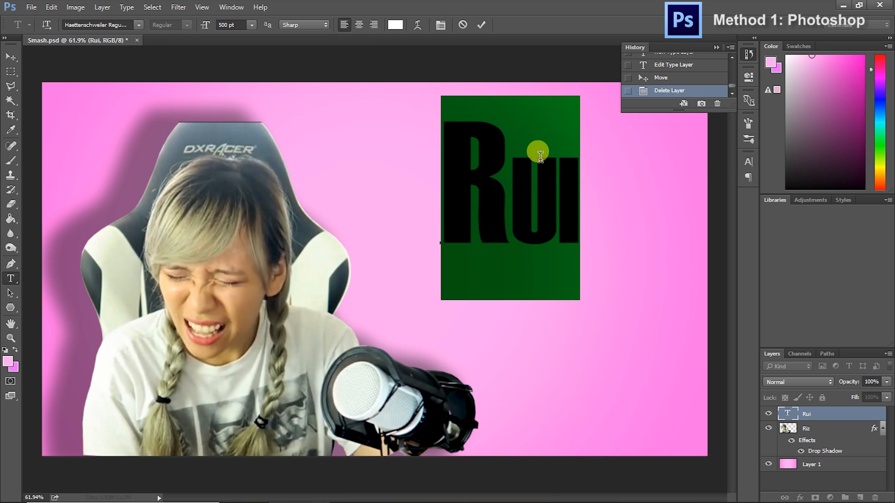
Warp the name text with the Arc style, using a +10% bend and -20% horizontal distortion
left_click(416, 25)
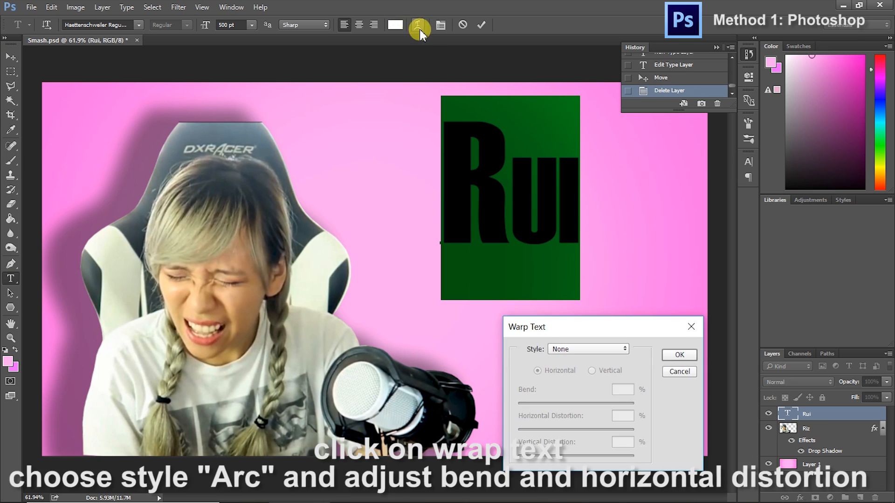
left_click(610, 350)
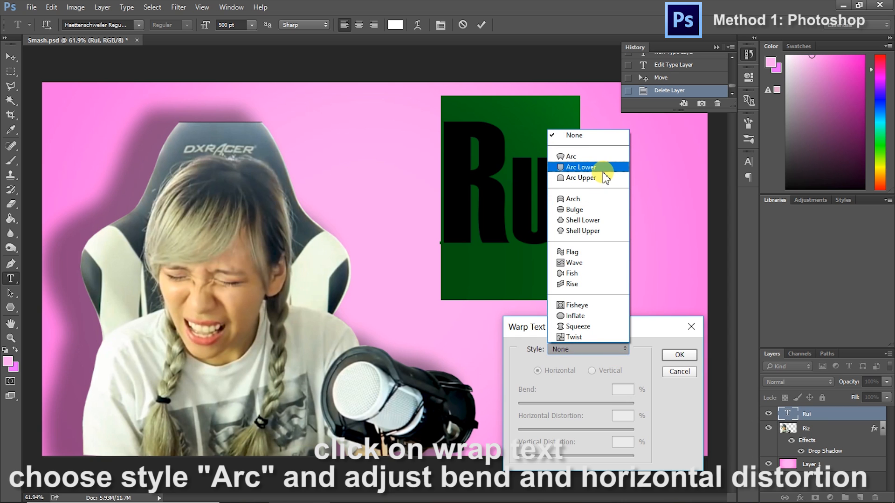
left_click(595, 156)
left_click_drag(602, 403, 569, 430)
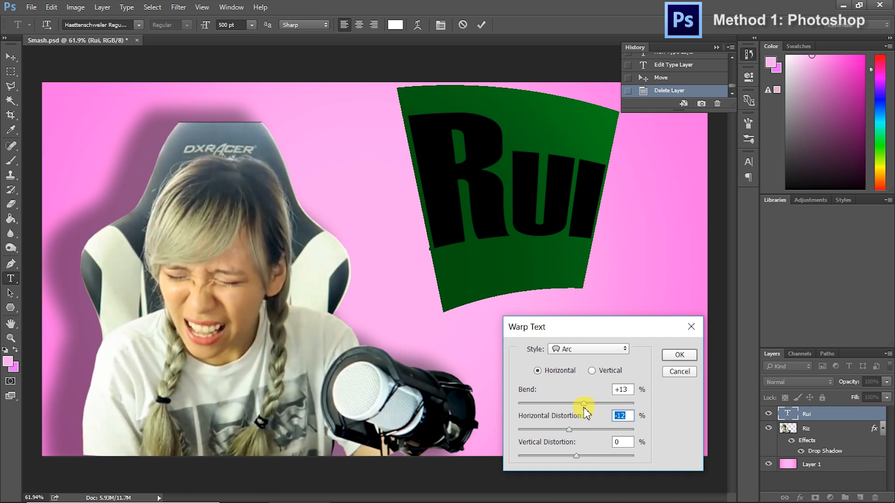
left_click_drag(584, 403, 564, 430)
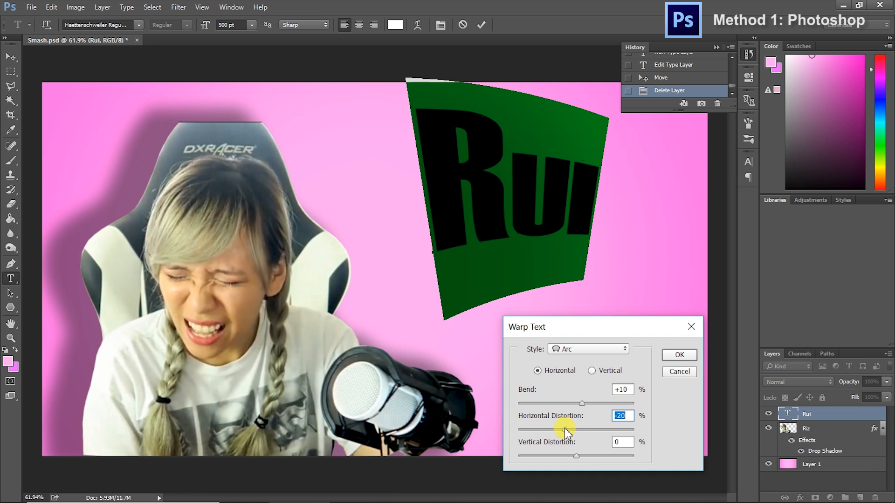
left_click(680, 354)
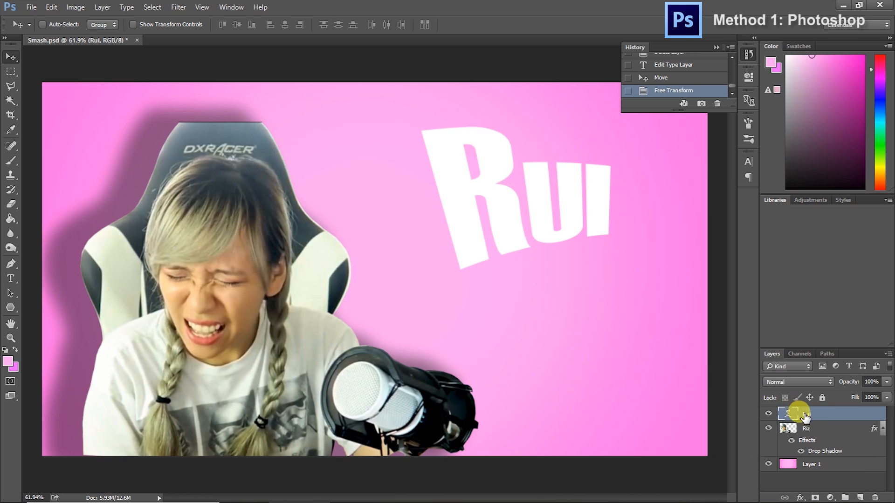
Add a black stroke and a hard black drop shadow with a -3° angle and 0 px size to the name text
right_click(800, 412)
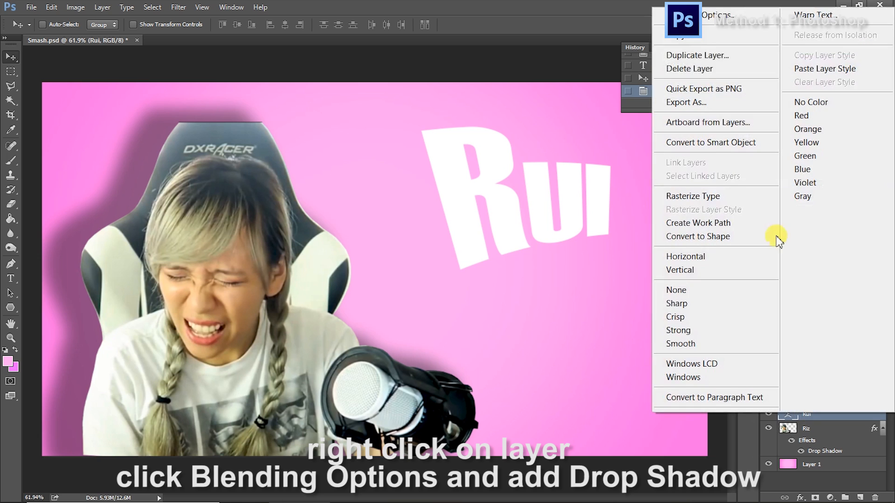
left_click(730, 22)
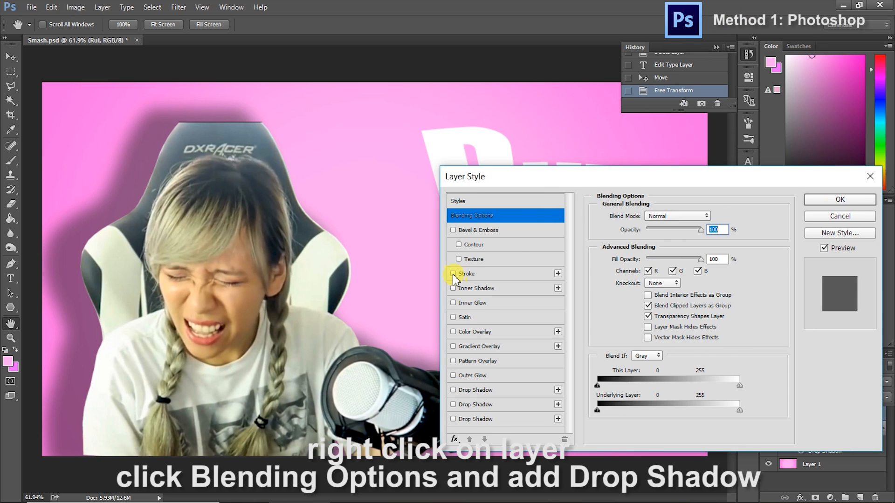
left_click(453, 274)
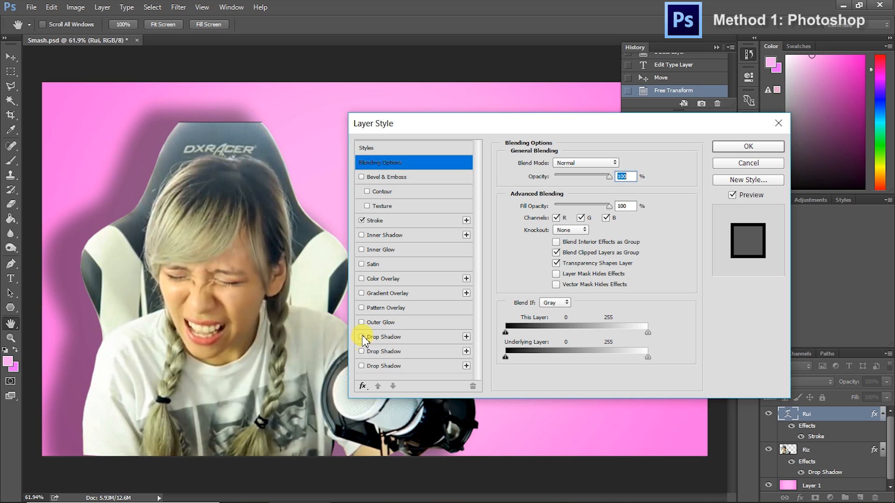
left_click(362, 336)
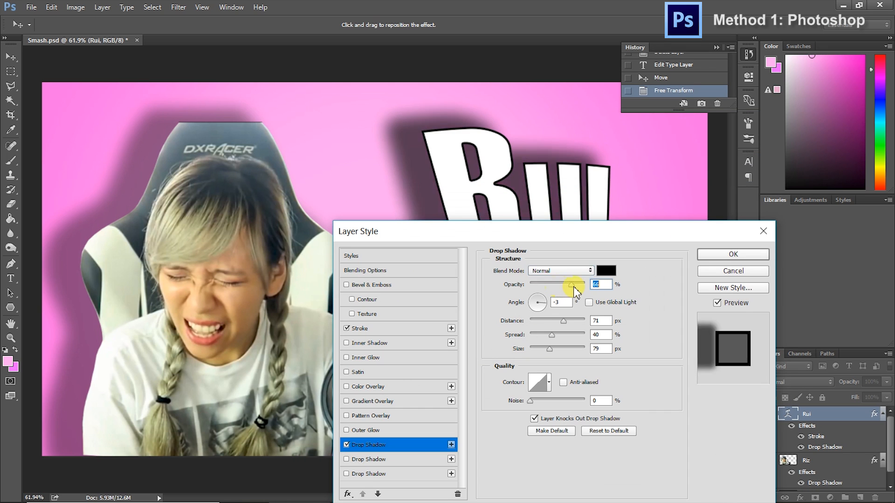
left_click_drag(569, 286, 588, 289)
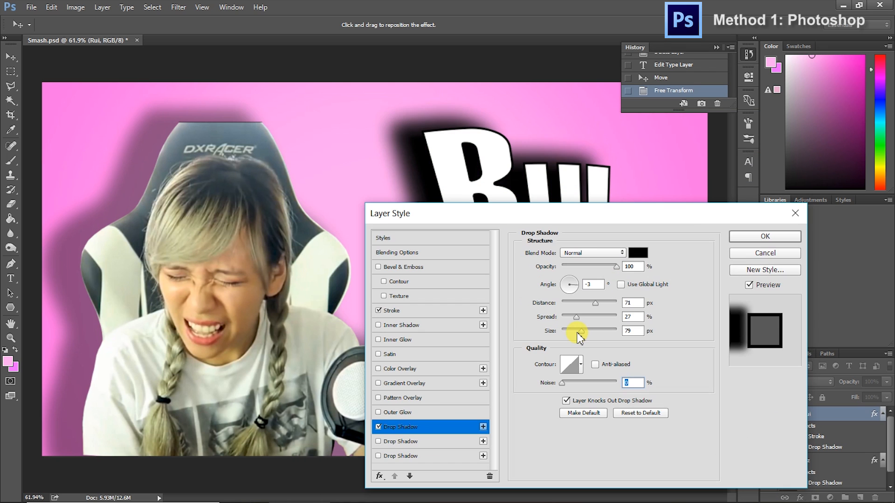
left_click_drag(577, 334, 556, 332)
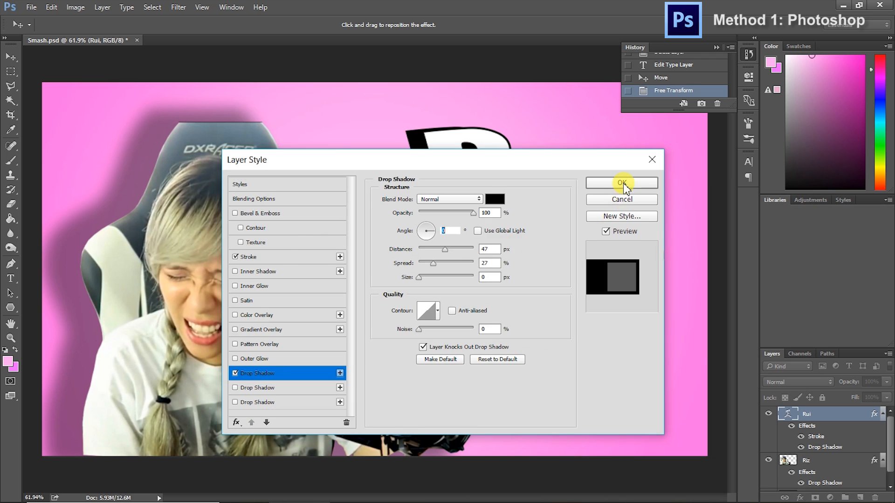
left_click(623, 183)
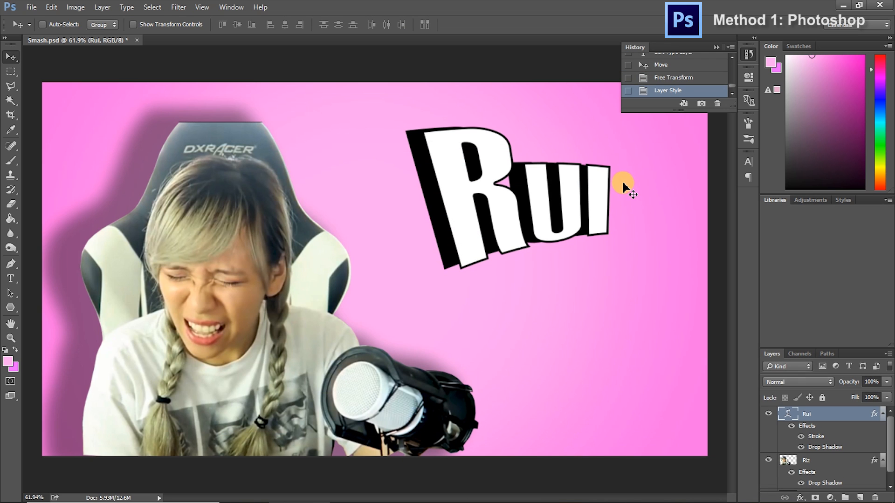
Add a second text layer reading "loli panda" below the name text and shift it left so it fits on the canvas
left_click(10, 279)
left_click(413, 322)
type("lolo")
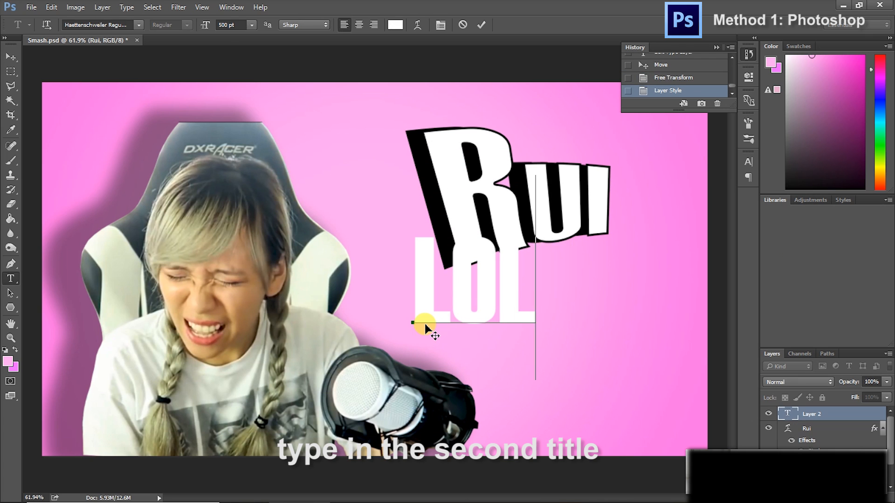
key("BackSpace")
type("i panda")
left_click(11, 57)
left_click_drag(560, 289, 413, 326)
Set the "loli panda" text's size to 300 pt and place it directly beneath the name text
left_click(10, 279)
left_click(266, 306)
key("ctrl+a")
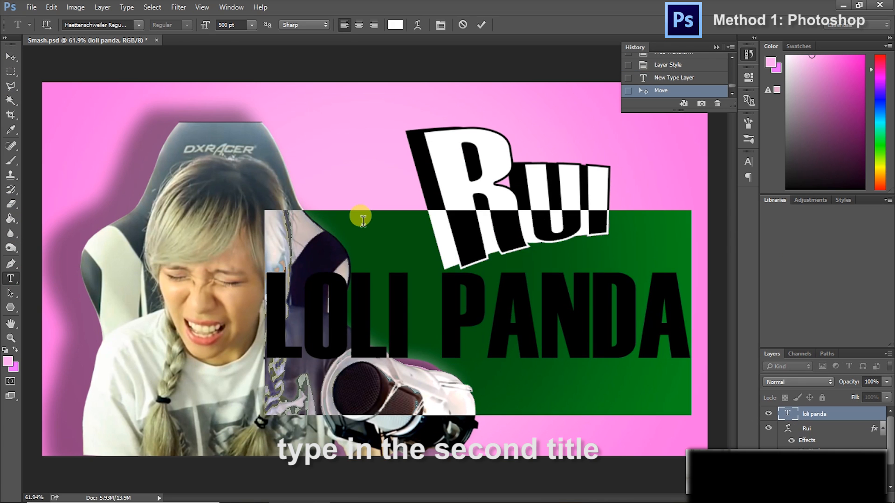
left_click(240, 25)
type("350")
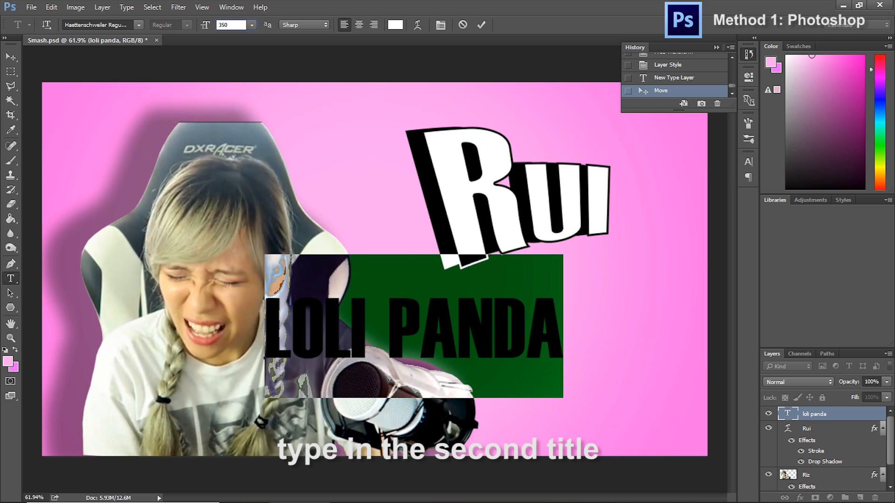
type("300")
left_click(10, 57)
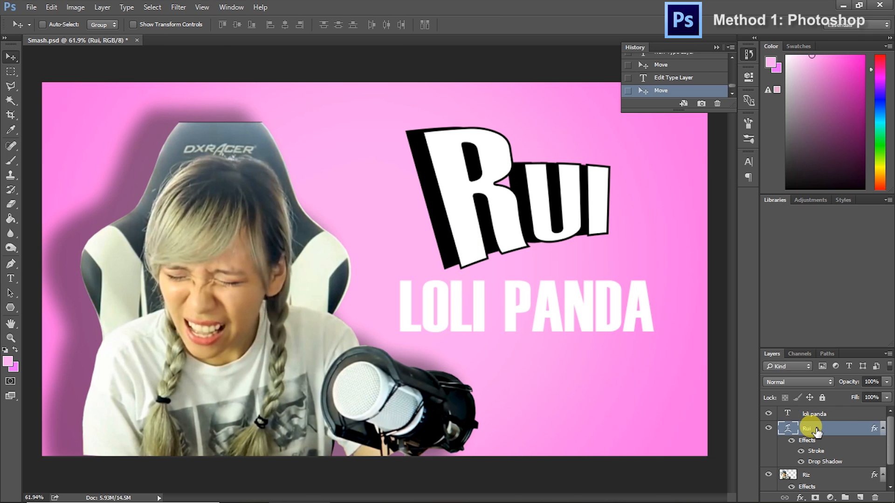
Copy the layer style of the name text and paste it onto the "loli panda" layer
right_click(809, 426)
left_click(840, 71)
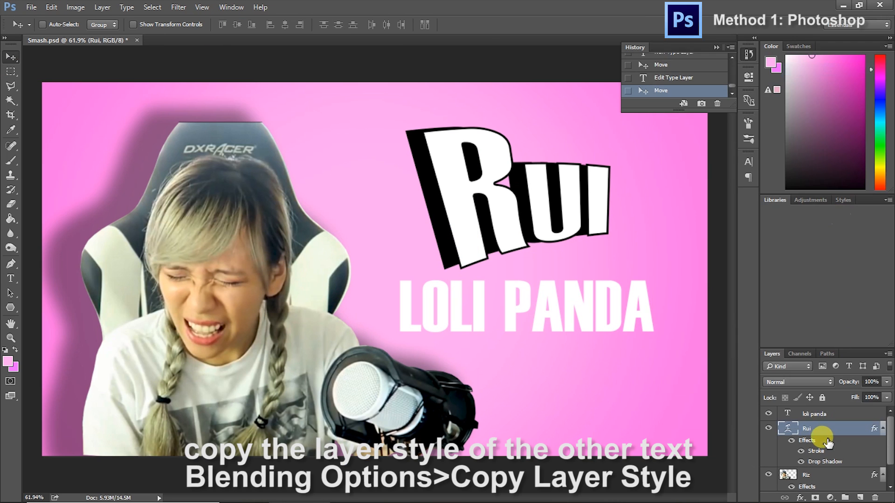
left_click(816, 415)
right_click(816, 415)
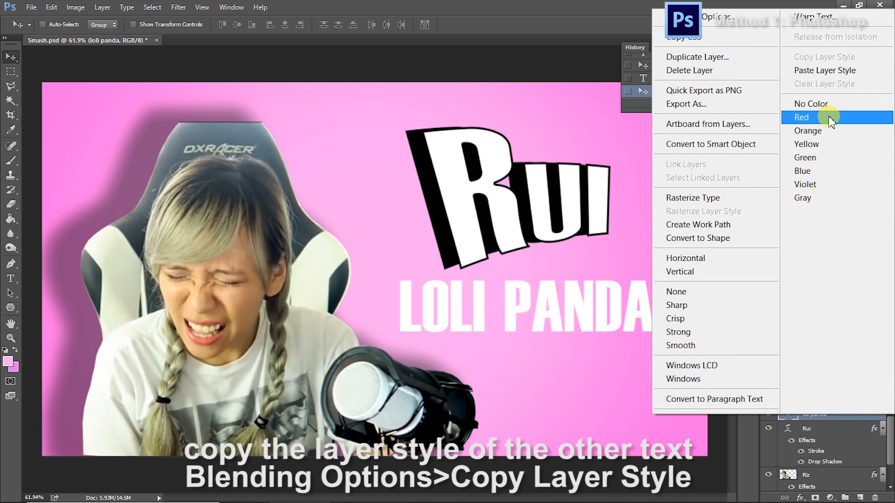
left_click(825, 70)
Redirect the "loli panda" drop shadow down and left, and add a linear orange-yellow Gradient Overlay to the text
right_click(815, 415)
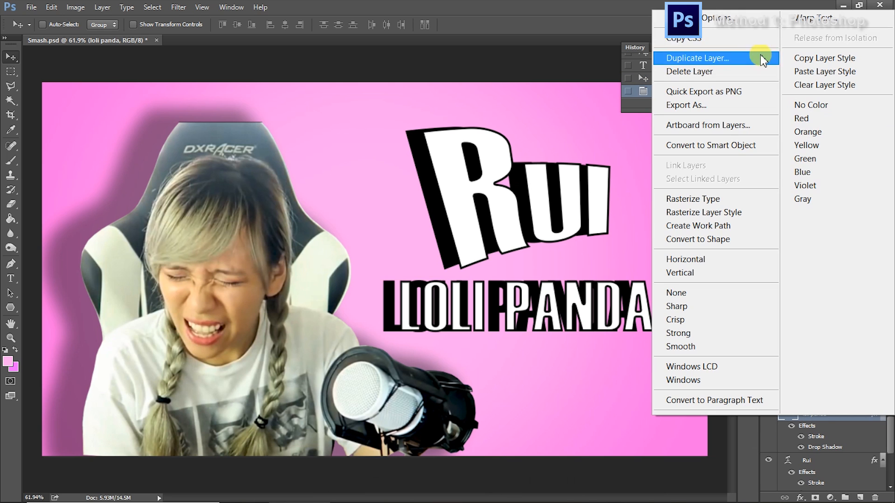
left_click(744, 24)
left_click_drag(279, 109, 264, 86)
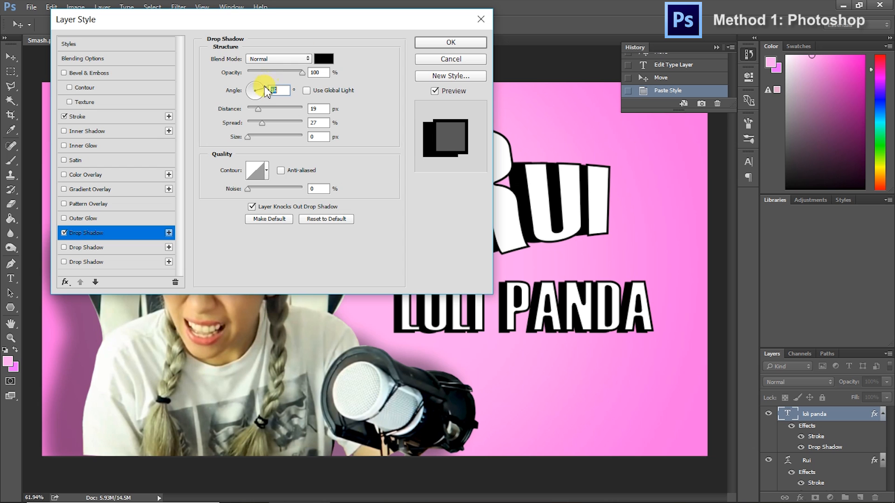
left_click(67, 189)
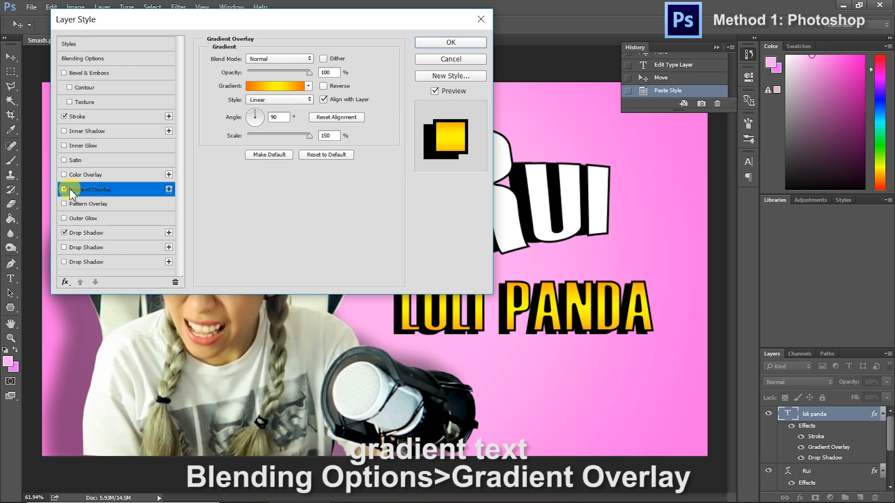
left_click_drag(318, 24, 530, 343)
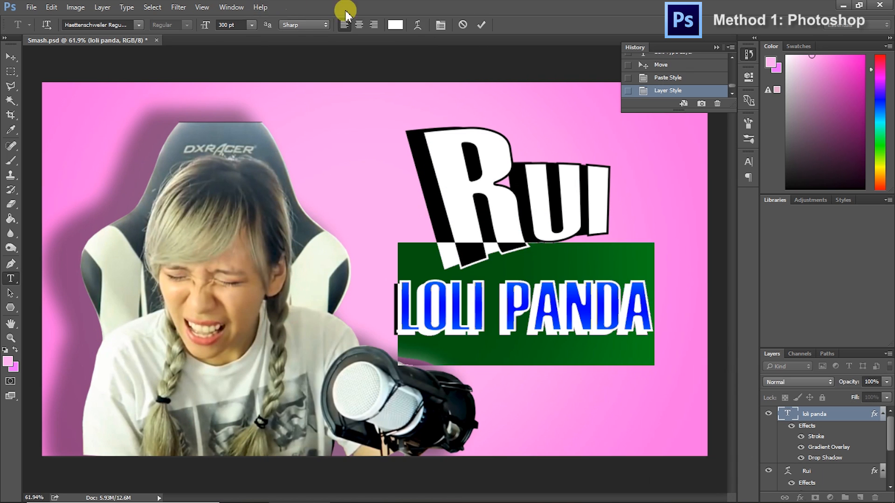
Warp the "loli panda" text with the Arc style, using a +5% bend and -15% horizontal distortion
left_click(417, 25)
left_click(588, 349)
left_click(593, 157)
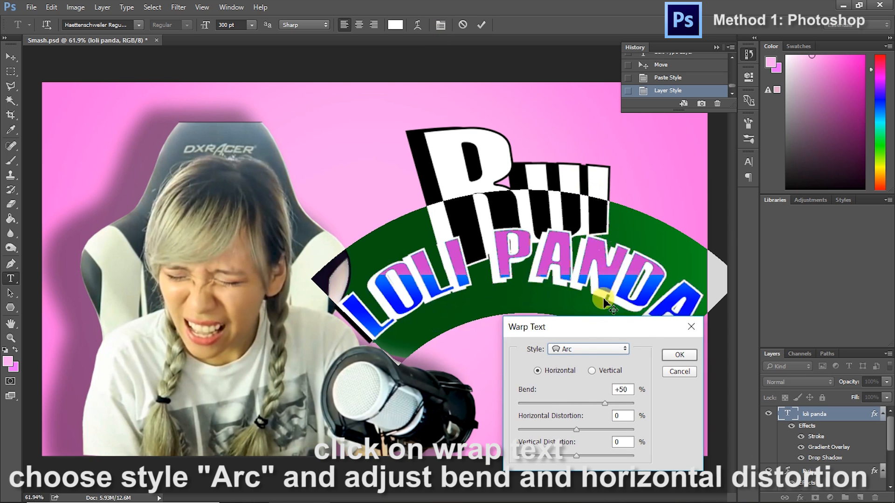
left_click_drag(605, 403, 569, 431)
left_click_drag(610, 336, 639, 365)
left_click_drag(608, 434, 608, 434)
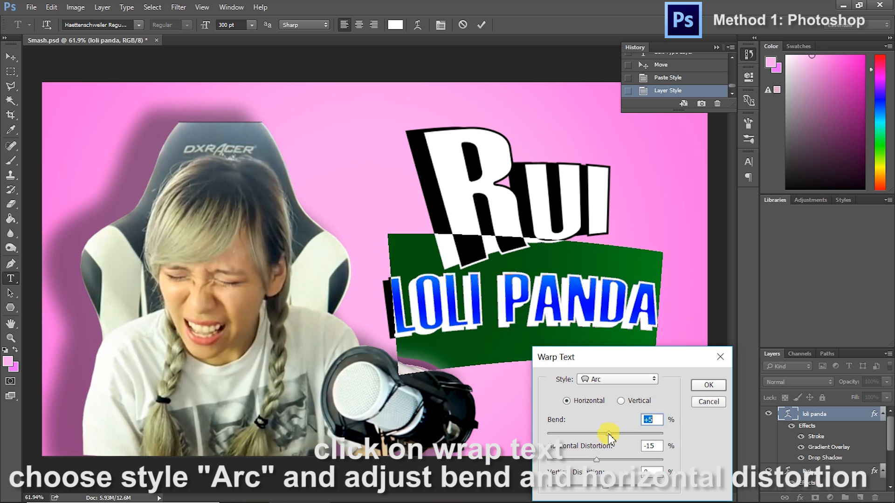
left_click(709, 385)
Rotate the "loli panda" text counterclockwise so it slopes upward to the right, and reposition it under the name text
key("ctrl+t")
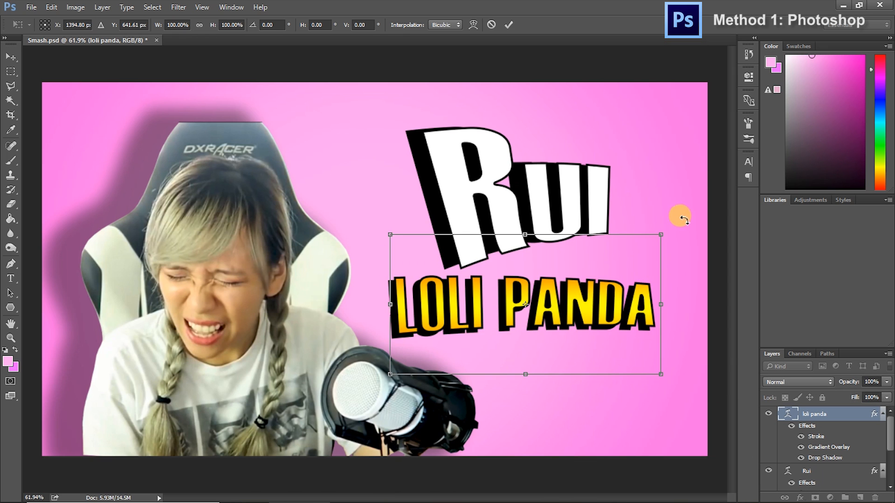
left_click_drag(681, 220, 647, 205)
left_click_drag(579, 307, 598, 295)
key("Return")
Create a new layer between the character and the background and name it Blot
left_click(860, 498)
left_click_drag(805, 416, 814, 464)
double_click(811, 457)
type("Blot")
key("Return")
Choose the ragged stroke brush preset at 1588 px and set the foreground colour to black
left_click(10, 163)
left_click(56, 25)
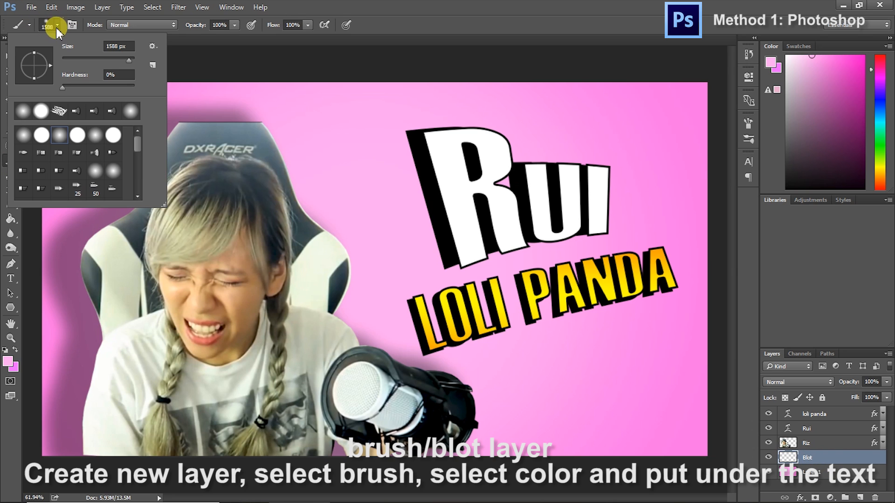
left_click(59, 112)
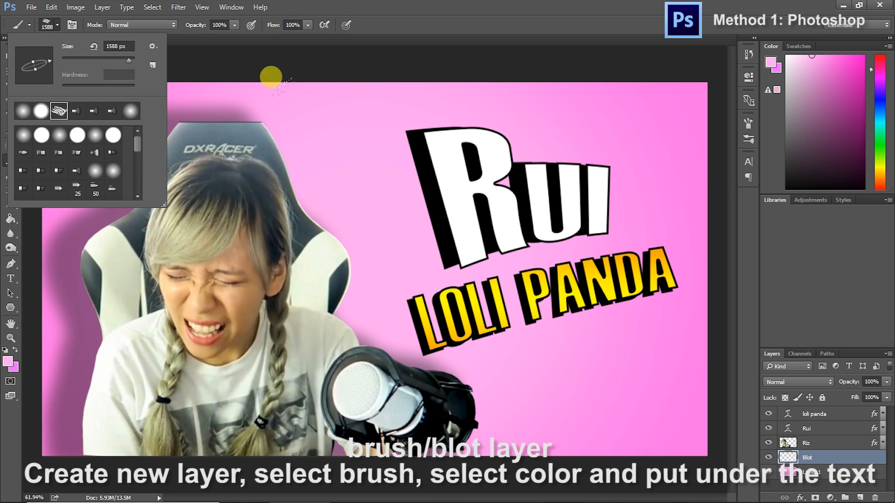
left_click(771, 62)
left_click_drag(325, 287, 395, 363)
left_click(512, 215)
Paint overlapping diagonal black brush strokes on the Blot layer behind both titles, reaching the canvas's right edge
left_click(560, 299)
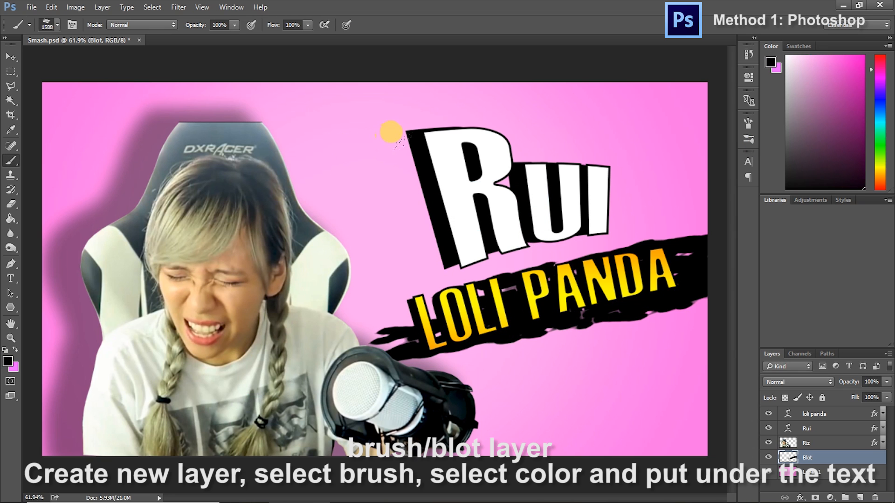
left_click(372, 65)
left_click(348, 89)
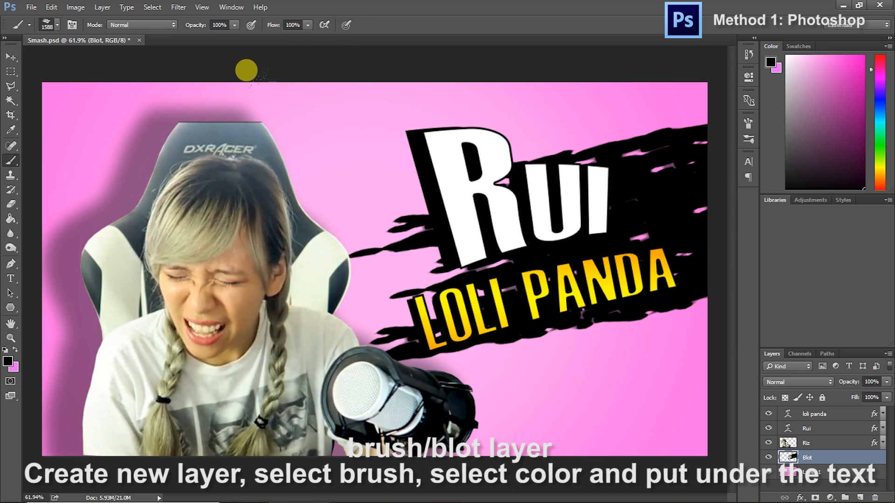
left_click(480, 198)
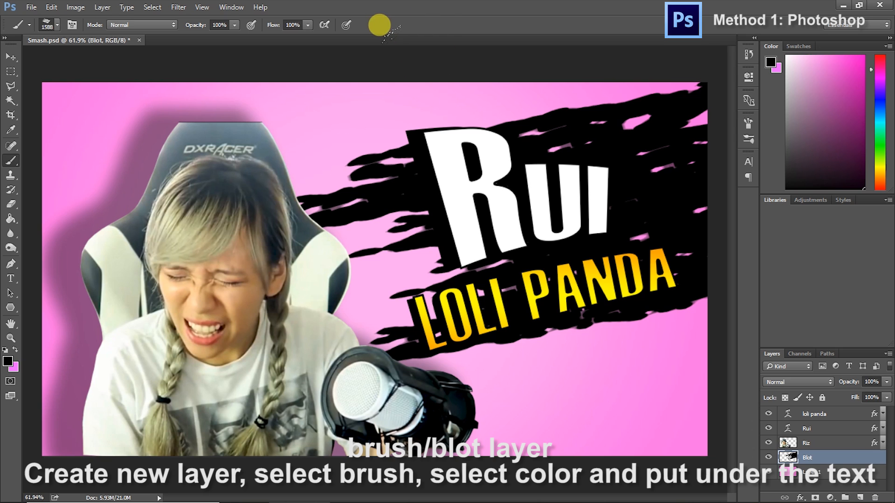
left_click(573, 67)
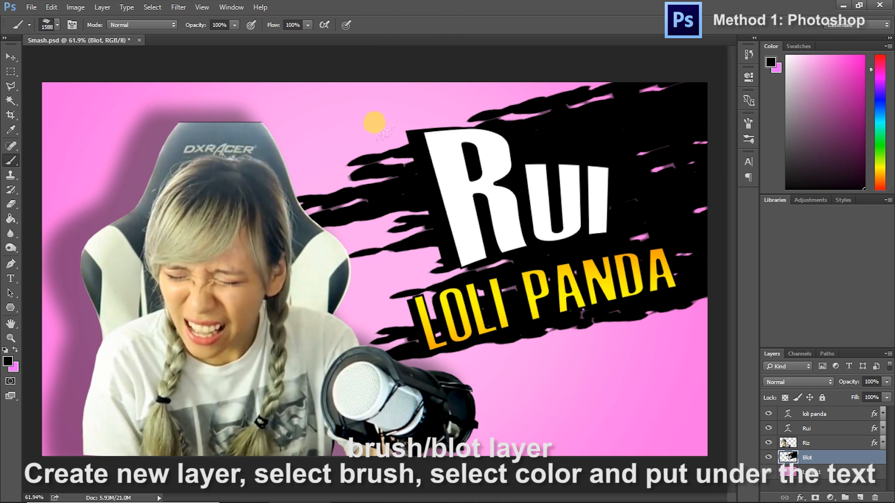
left_click(494, 219)
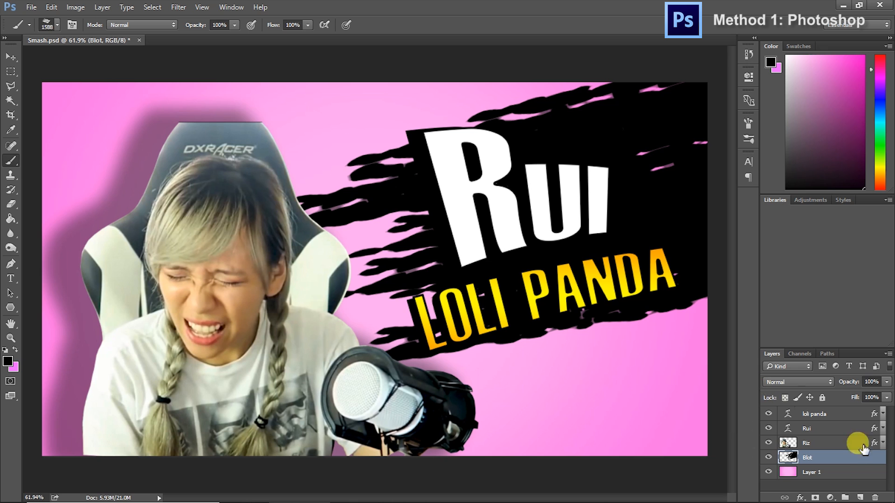
Add a drop shadow in Multiply mode to the Blot layer, adjusting its angle and distance and lowering its opacity
right_click(828, 476)
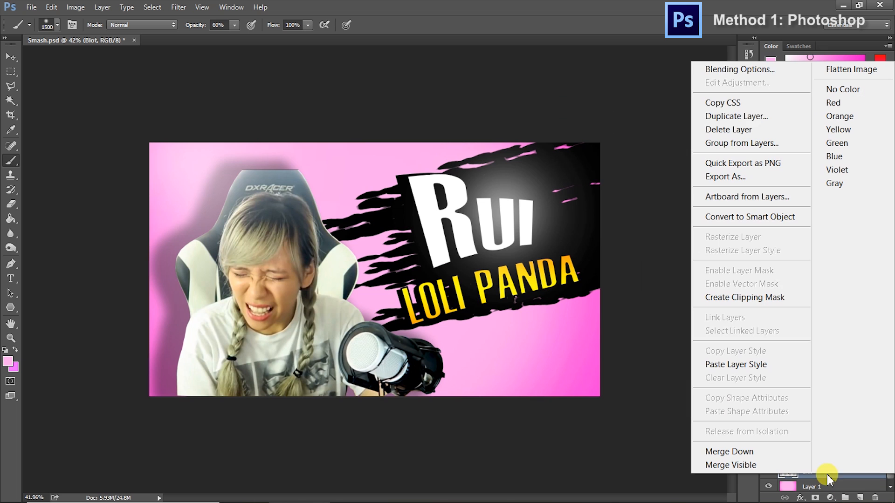
left_click(758, 71)
left_click_drag(424, 158, 670, 88)
left_click(514, 306)
left_click(729, 129)
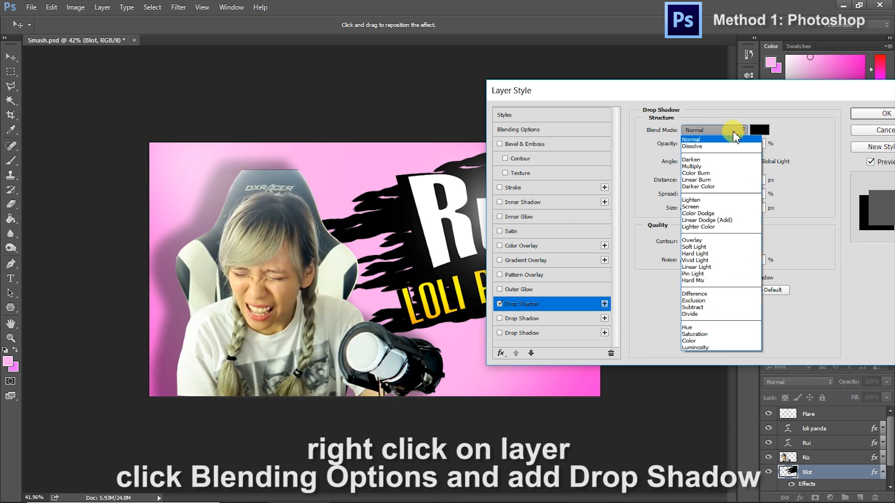
left_click(721, 166)
mouse_move(697, 164)
left_mouse_down()
mouse_move(679, 145)
mouse_move(707, 170)
mouse_move(700, 166)
left_mouse_up()
mouse_move(694, 181)
left_mouse_down()
mouse_move(716, 181)
mouse_move(709, 181)
left_mouse_up()
mouse_move(737, 145)
left_mouse_down()
mouse_move(710, 144)
mouse_move(700, 175)
mouse_move(719, 100)
left_mouse_up()
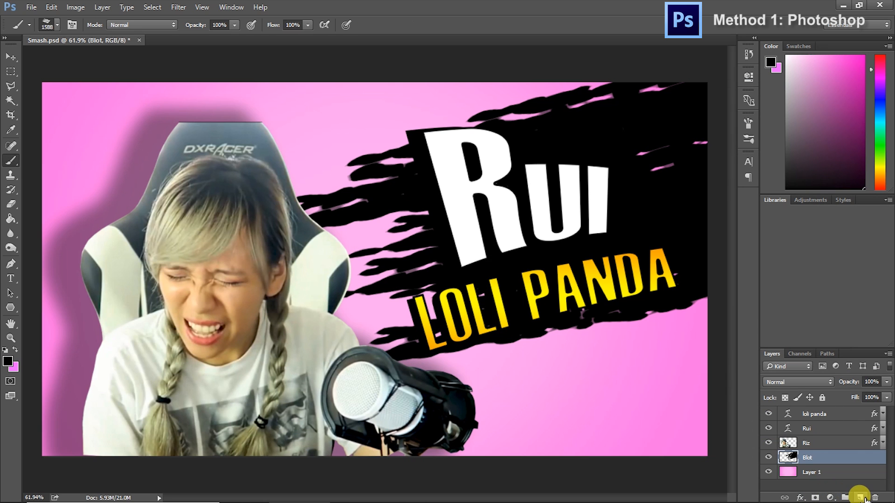
Create a new layer above all the others and name it Flare
left_click(860, 499)
left_click_drag(820, 458, 825, 423)
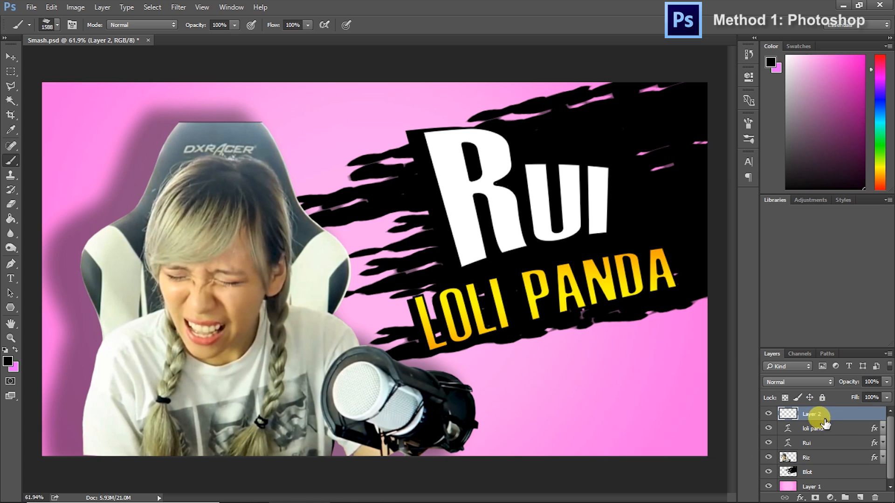
left_click(831, 410)
type("Flare")
key("Return")
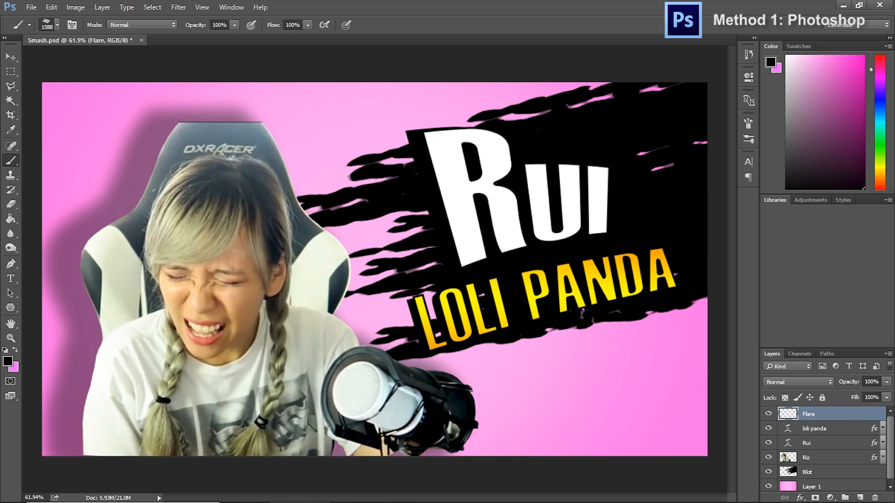
Choose the soft round brush with 0% hardness and set the foreground colour to white
left_click(29, 24)
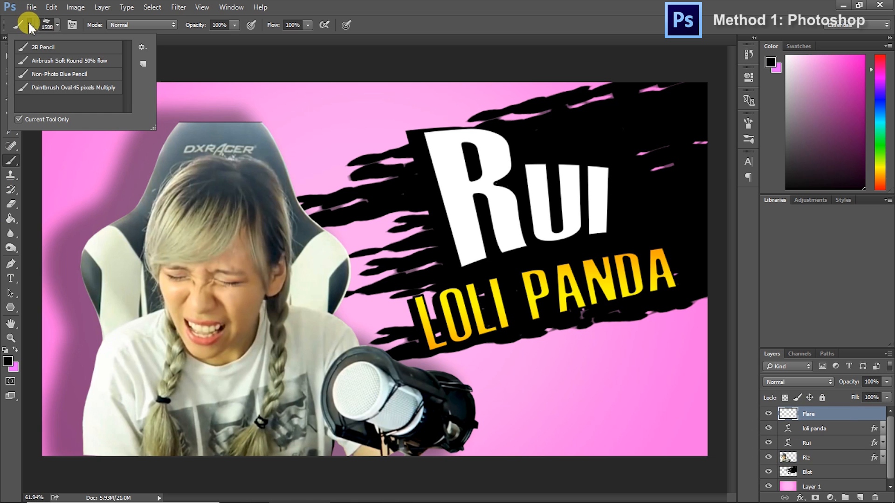
left_click(56, 26)
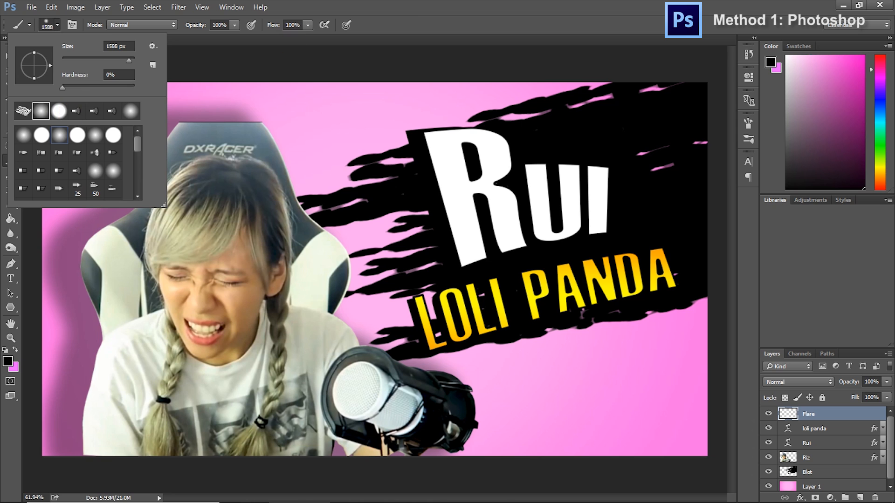
left_click(446, 6)
left_click(770, 63)
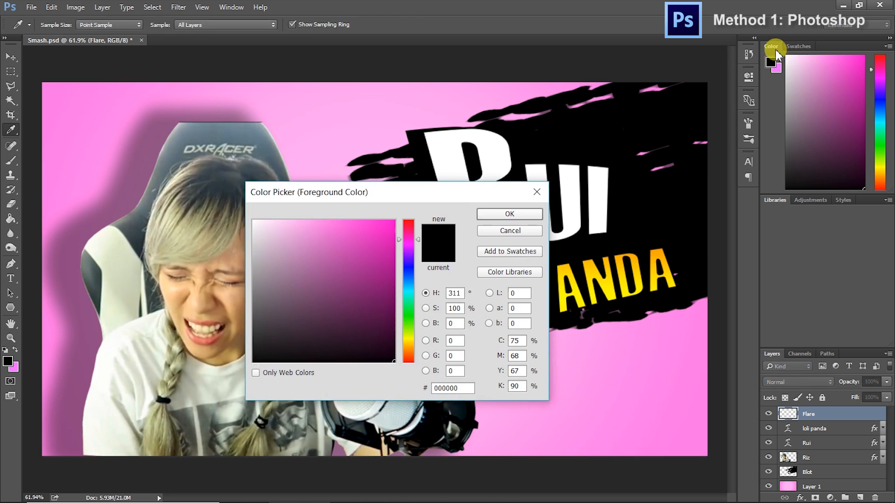
left_click_drag(340, 241, 186, 198)
left_click(503, 215)
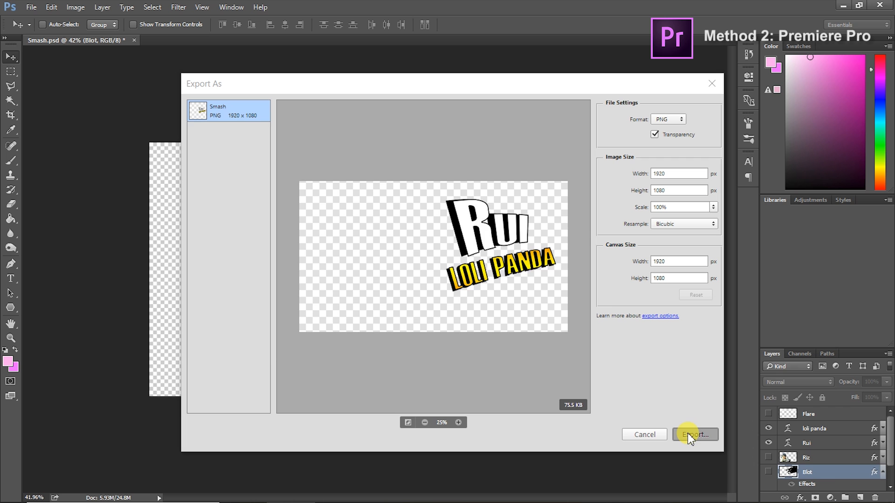
Export the title text as a transparent 1920 × 1080 px PNG into the folder holding the other exported layers
left_click(688, 433)
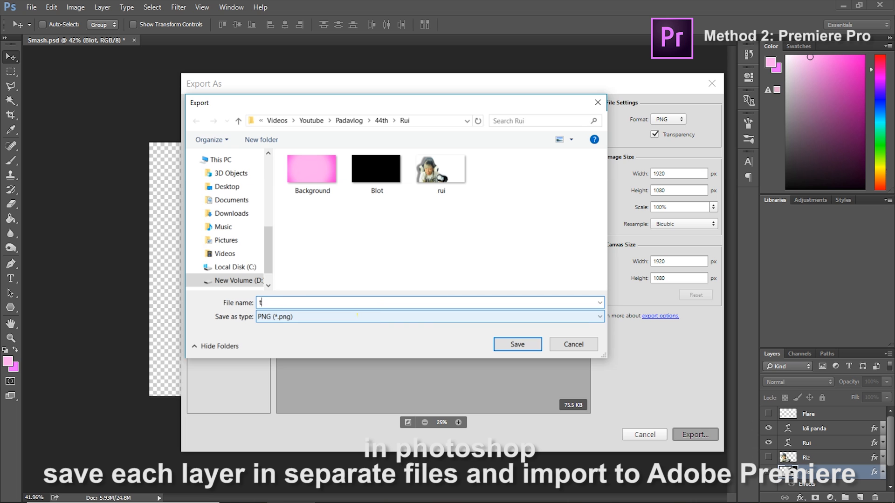
key("Return")
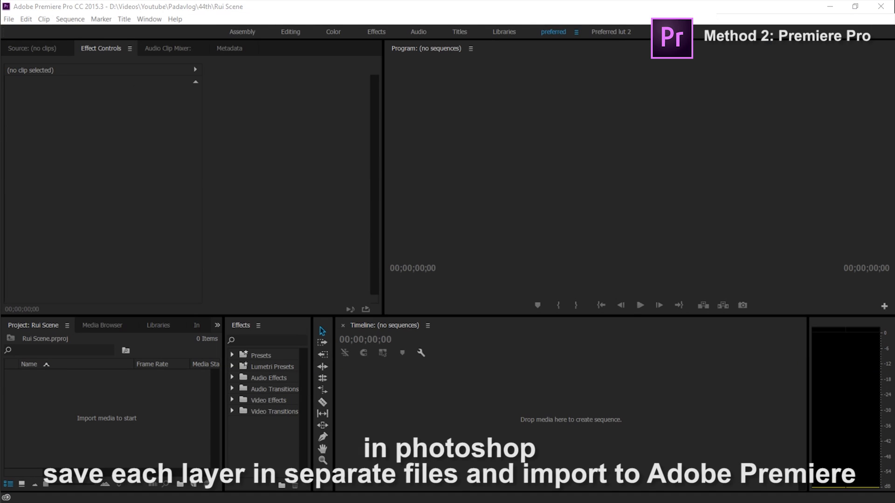
In Premiere Pro, build a sequence from the imported character video and cut it into short segments, adjusting the clip speed
left_click_drag(890, 359, 124, 410)
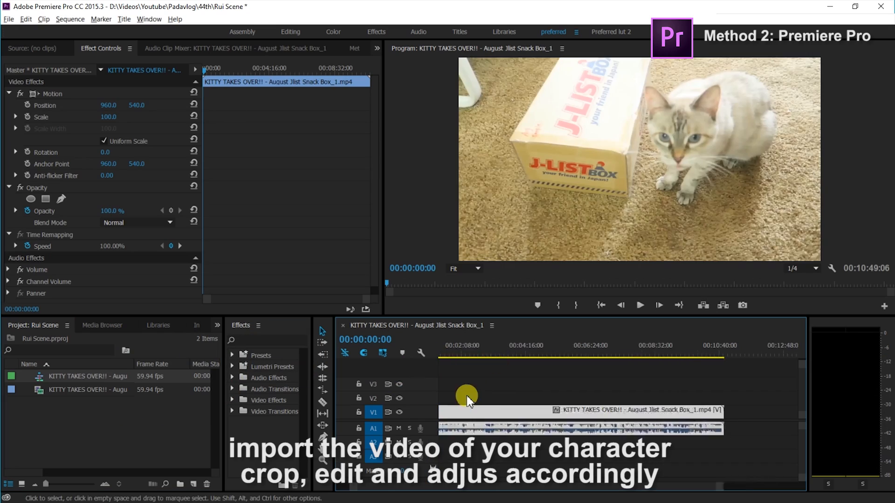
left_click_drag(463, 355, 557, 350)
left_click(641, 302)
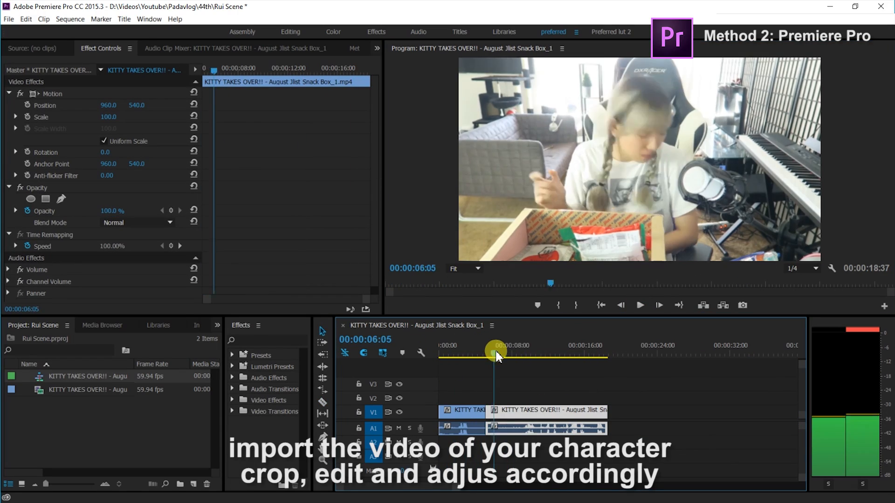
left_click_drag(496, 353, 558, 357)
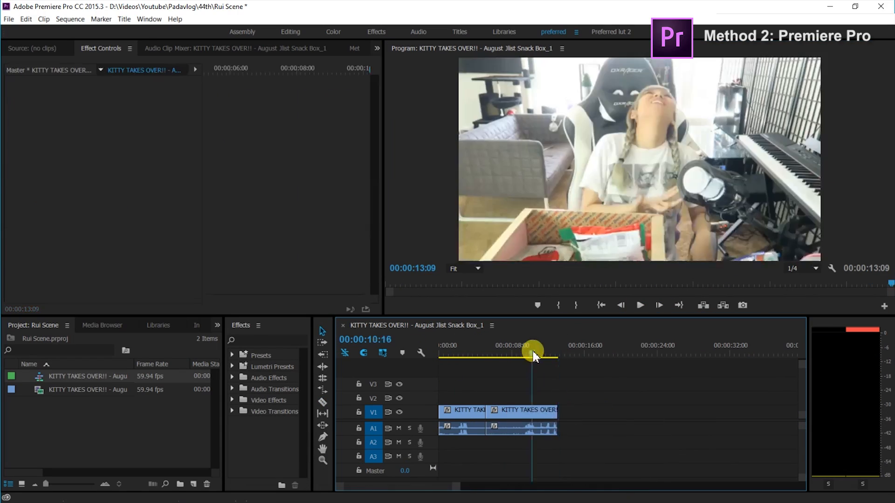
mouse_move(530, 349)
left_mouse_down()
mouse_move(609, 359)
mouse_move(532, 356)
left_mouse_up()
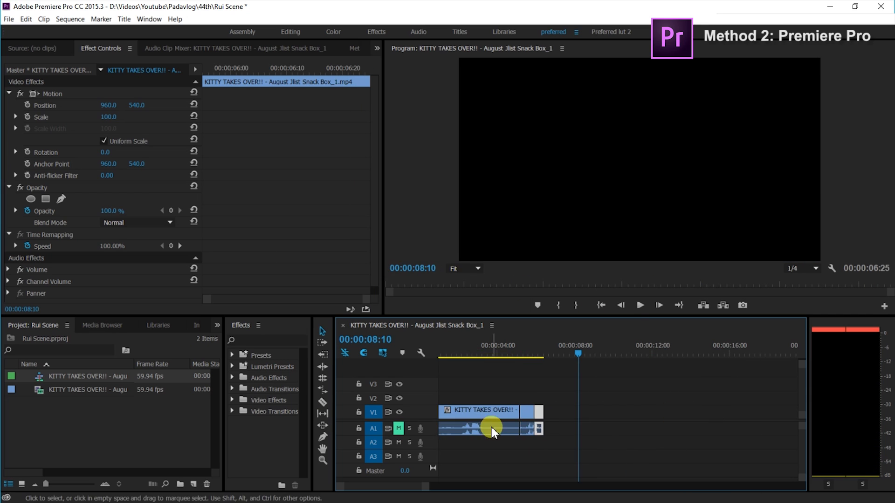
left_click(640, 306)
Import Super Smash Music.mp3 and place it at the start of the timeline on a track beneath the video's audio
left_click_drag(90, 443, 89, 442)
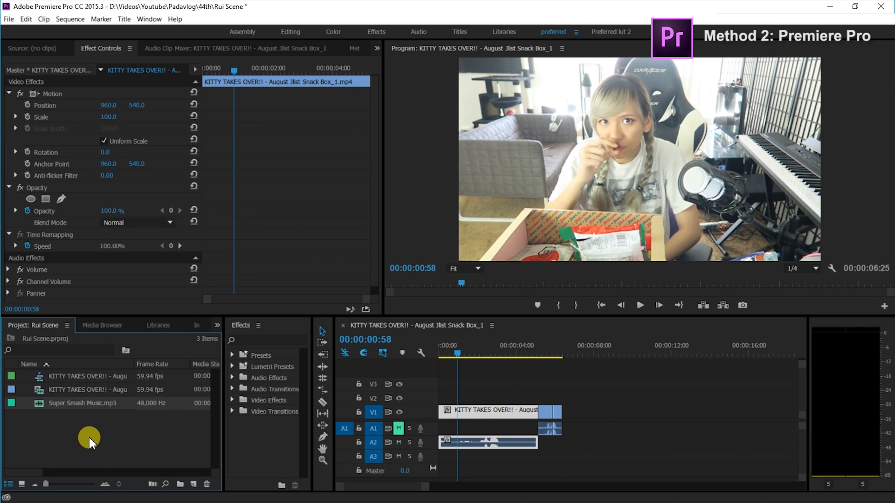
left_click_drag(74, 401, 434, 458)
left_click_drag(520, 457, 522, 475)
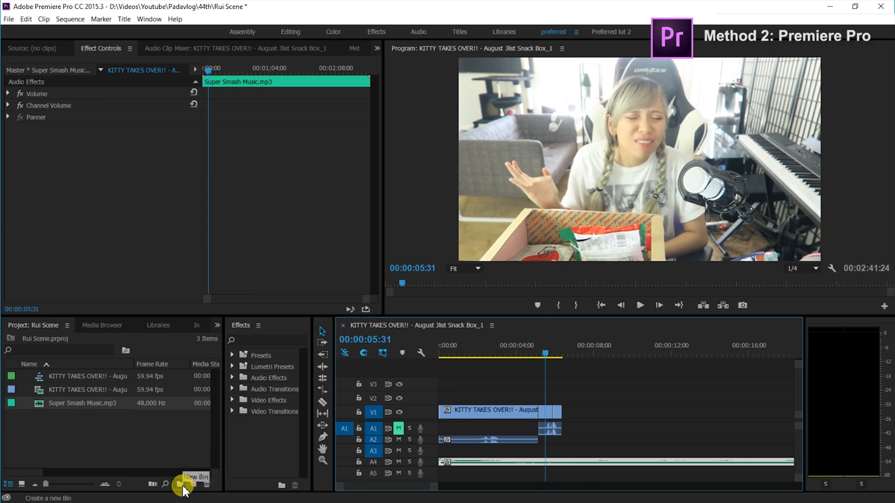
Create an Images bin for the exported PNGs and stack Background, rui, Blot and text on V1 to V4 after the video clips
left_click(182, 486)
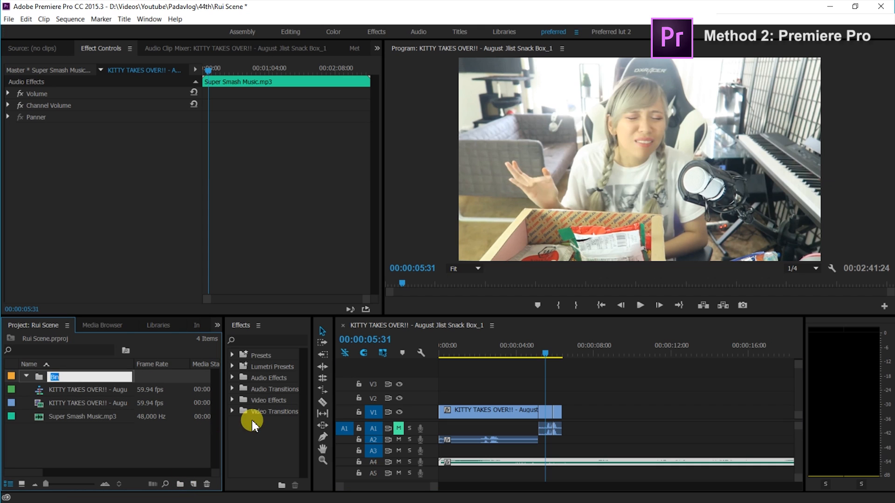
key("Tab")
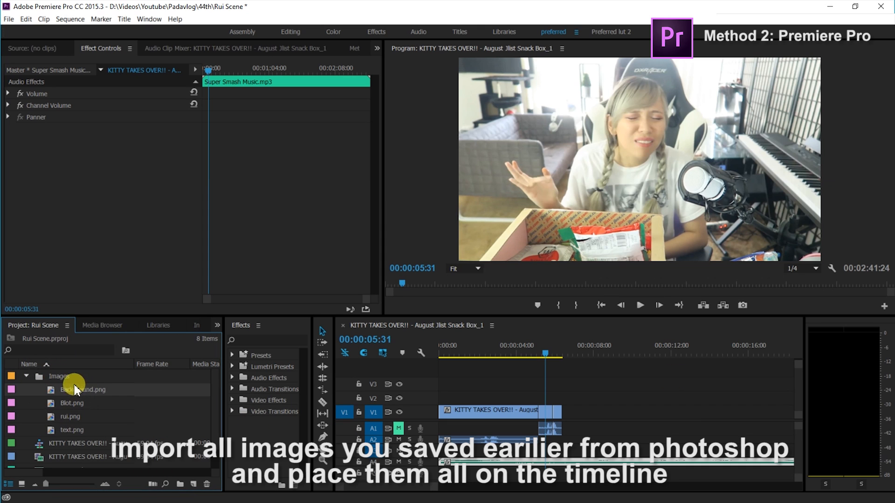
left_click_drag(199, 389, 576, 413)
left_click_drag(70, 416, 566, 401)
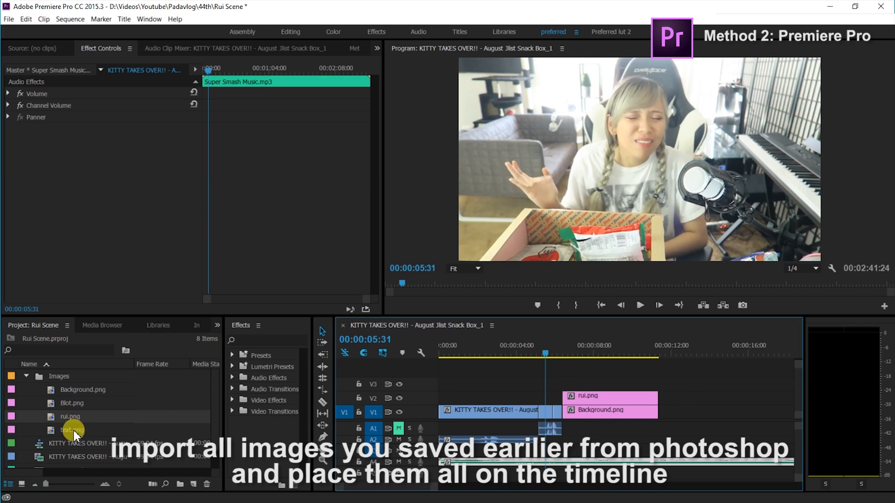
left_click_drag(76, 407, 564, 383)
left_click_drag(75, 428, 519, 350)
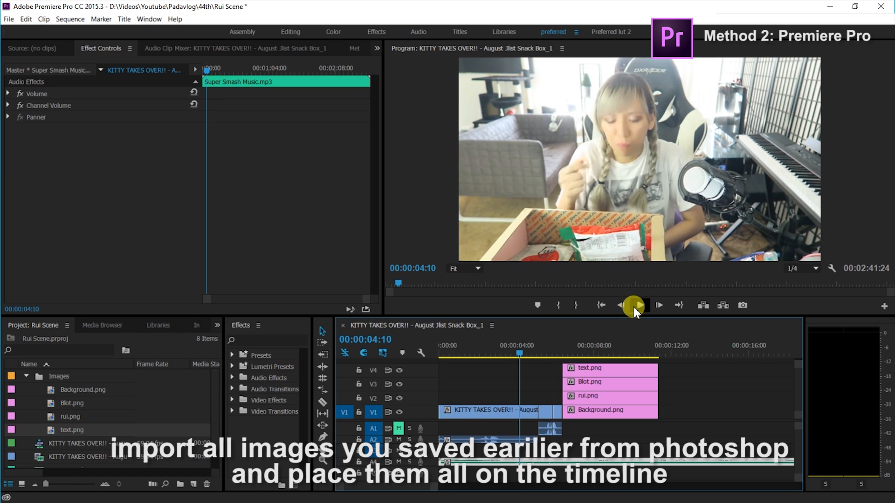
left_click(640, 305)
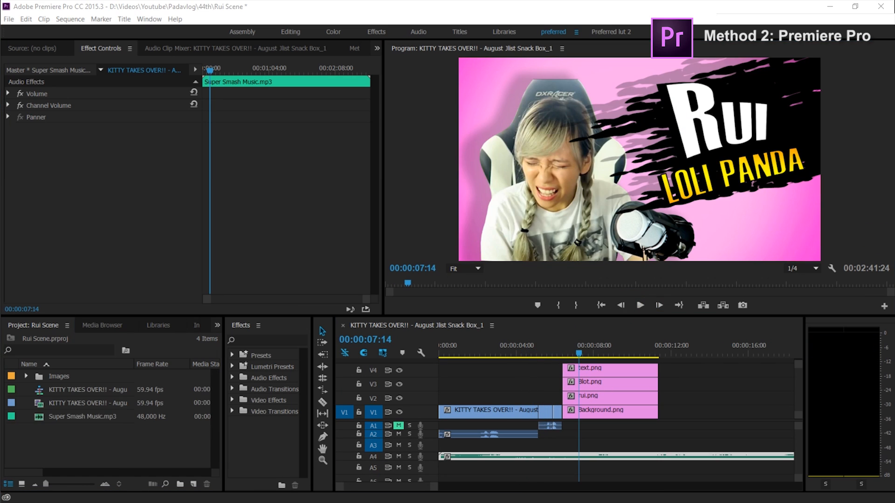
Import the title whip drum sound.mp3 and whoosh 3.mp3 sound effects and place them under the start of the stacked images
left_click_drag(158, 382, 89, 441)
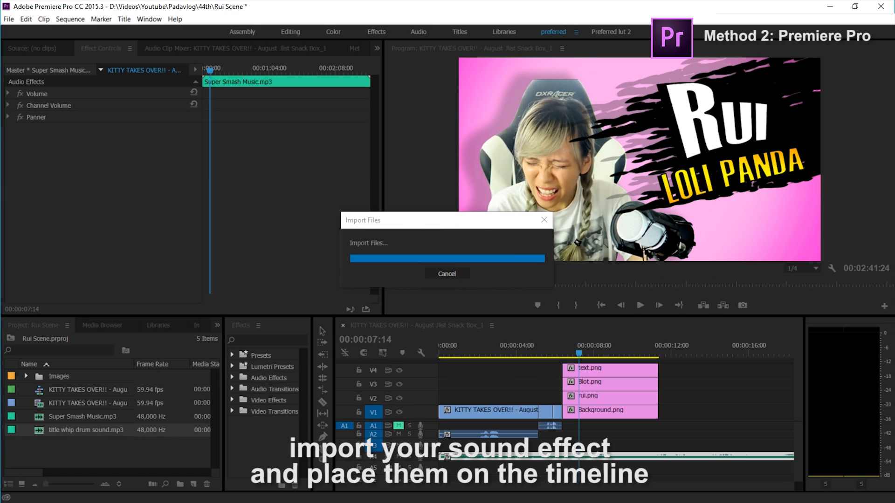
left_click_drag(79, 429, 597, 434)
left_click_drag(596, 457, 596, 446)
left_click_drag(596, 434, 588, 460)
scroll(563, 466, "up", 3)
left_click_drag(81, 444, 489, 467)
scroll(477, 458, "up", 4)
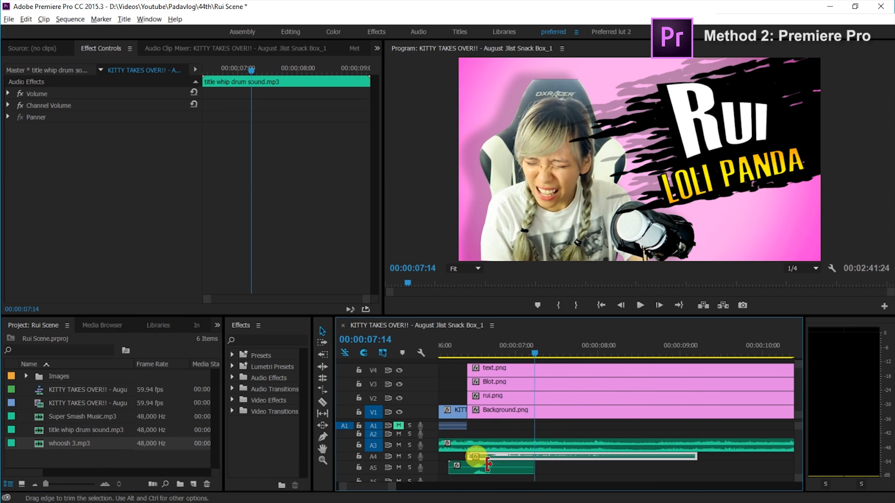
Reposition the whoosh on A4 and the drum sound on A5 so both start just before the stacked images
left_click(478, 348)
scroll(494, 410, "up", 3)
left_click_drag(548, 466, 532, 466)
left_click_drag(648, 457, 791, 459)
left_click_drag(550, 469, 549, 458)
left_click_drag(723, 459, 576, 470)
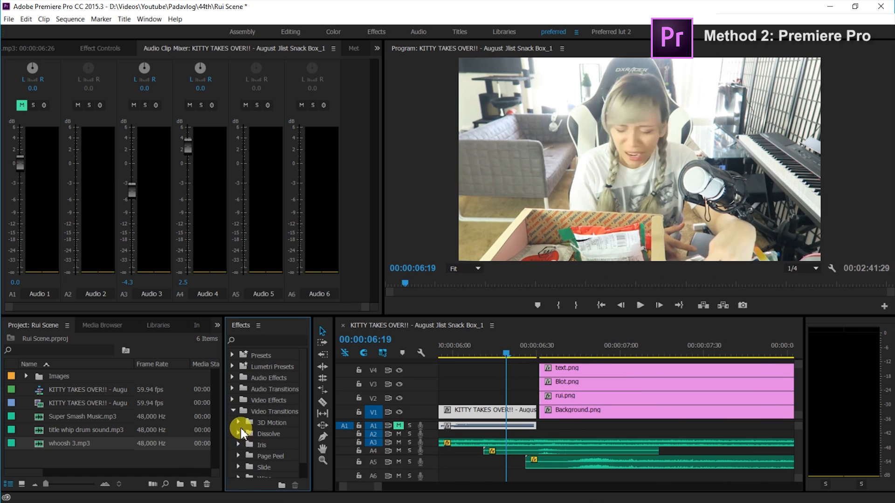
Apply the Dip to White dissolve transition to the start of all four stacked image clips
left_click(241, 423)
scroll(275, 456, "down", 1)
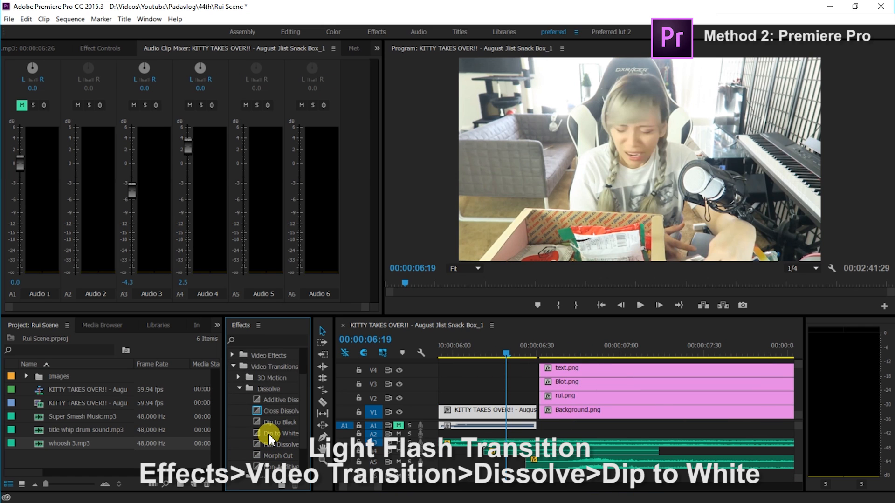
left_click_drag(277, 434, 546, 399)
left_click_drag(274, 438, 576, 350)
Shorten the Dip to White transitions on the text, Blot, rui and Background clips to create a quick flash
left_click_drag(617, 370, 576, 370)
key("=")
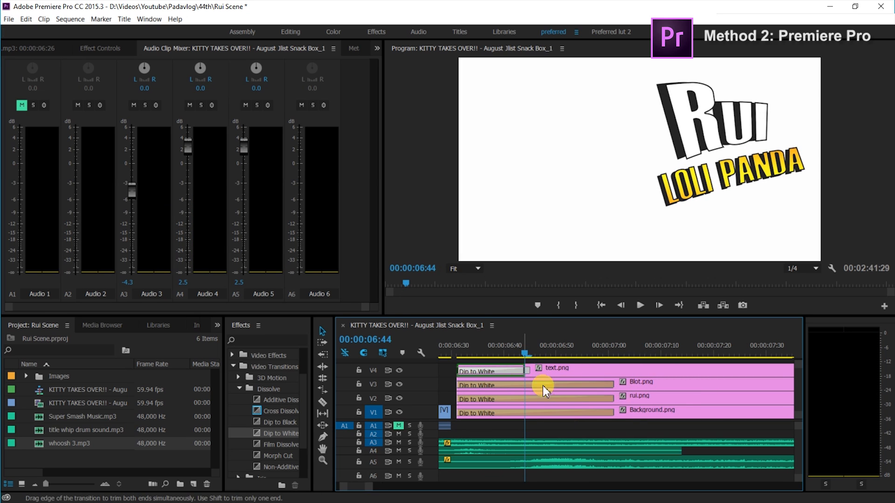
left_click_drag(612, 385, 516, 396)
left_click_drag(610, 412, 515, 412)
key("minus")
key("minus")
key("minus")
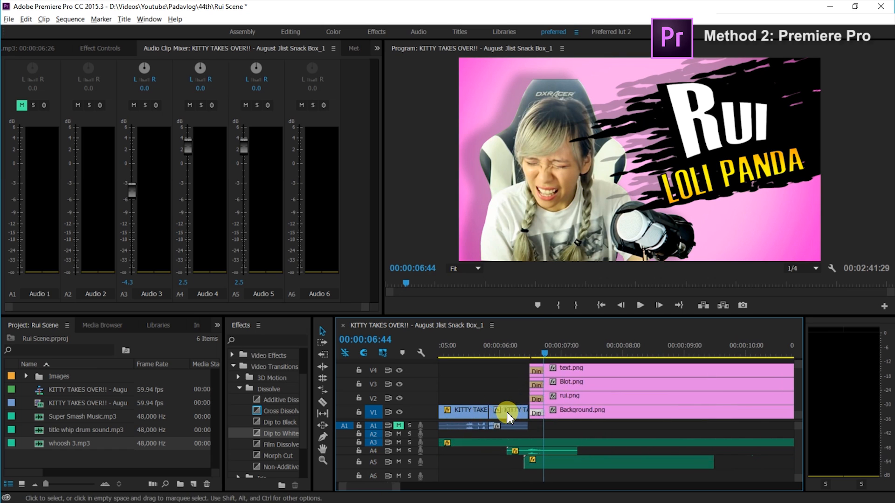
Animate rui.png horizontally with Position keyframes, using X 900 at the start and a different X at the clip's end
key("=")
left_click(563, 402)
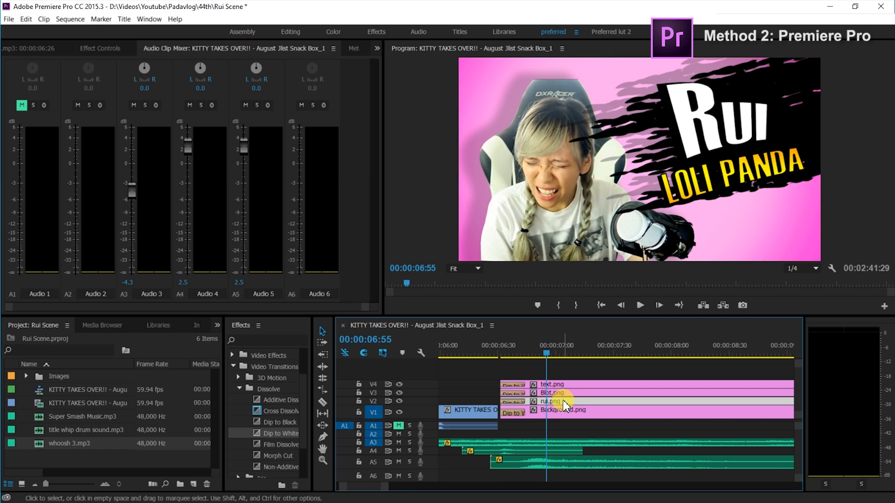
left_click(99, 48)
left_click(112, 106)
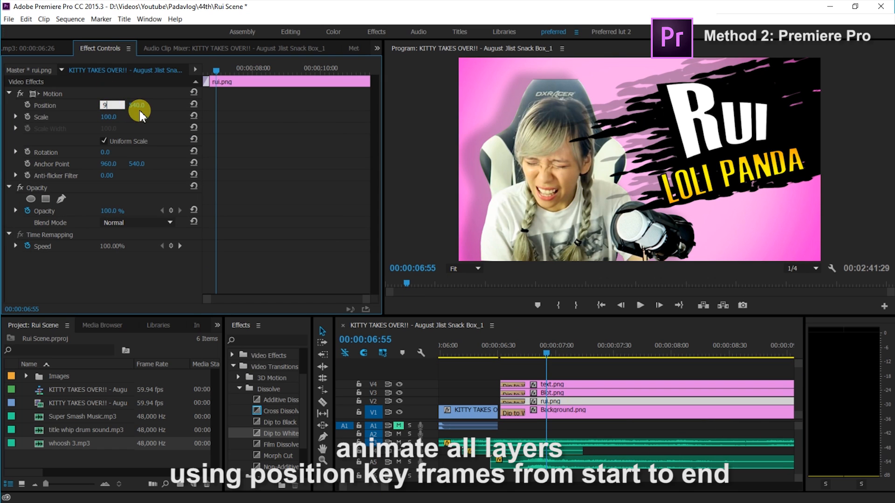
type("900")
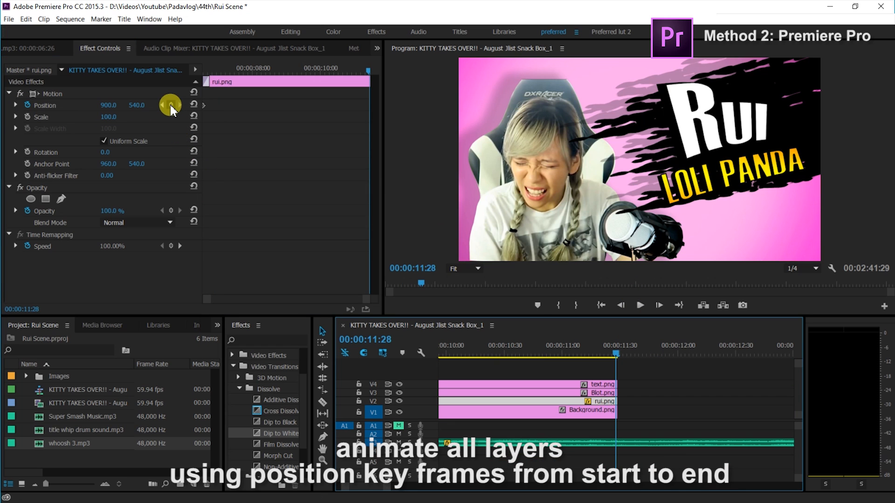
left_click(171, 105)
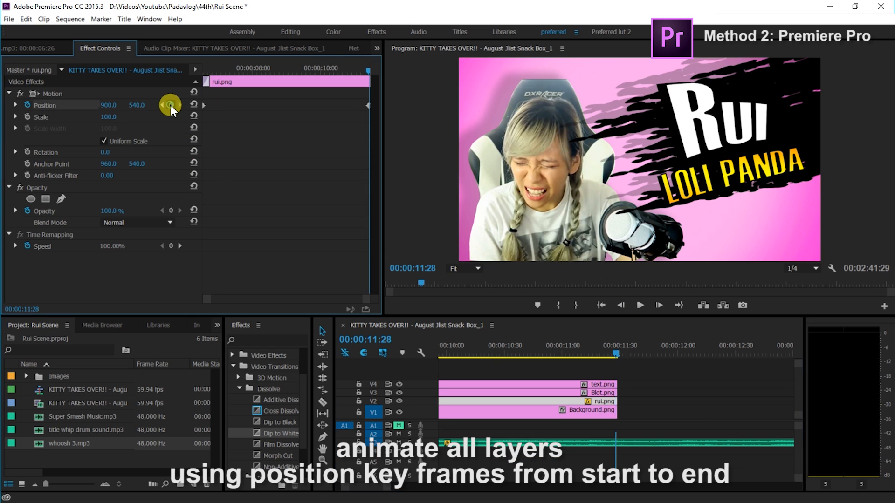
left_click_drag(115, 108, 141, 94)
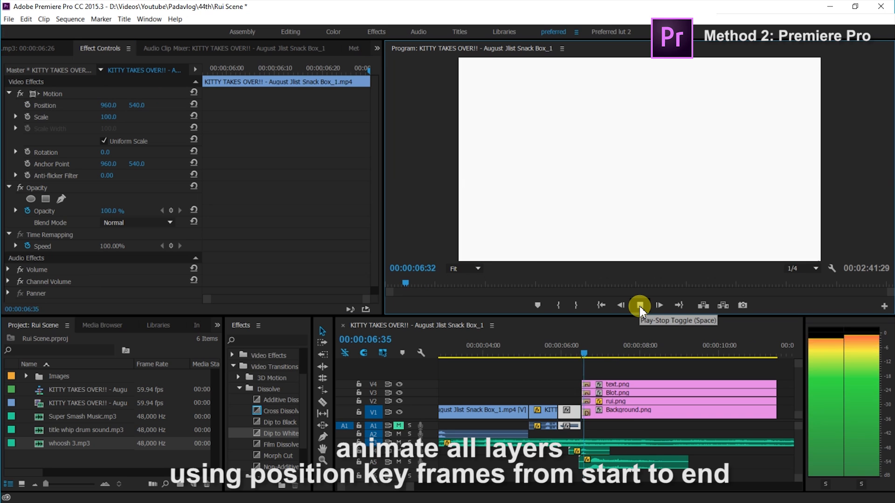
left_click(639, 305)
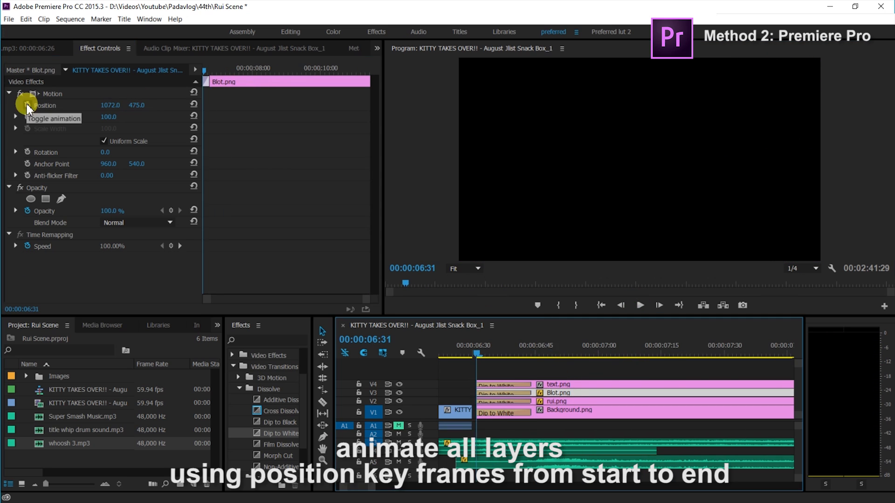
Animate Blot.png and text.png with Position keyframes, setting text.png's horizontal position to 1000, and preview the sequence
type("100")
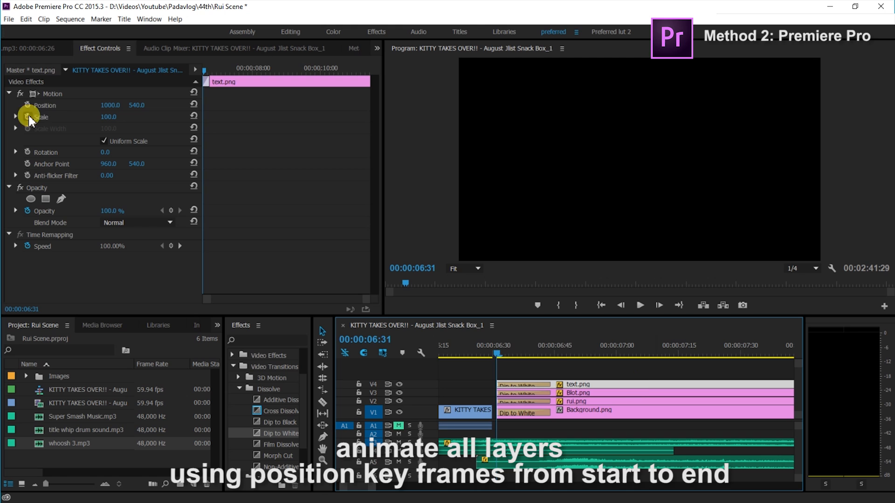
left_click_drag(495, 356, 534, 355)
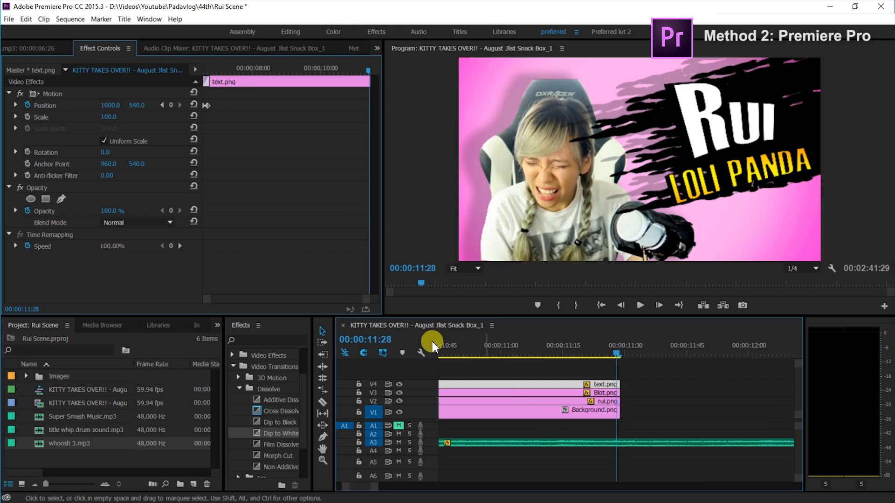
left_click(639, 305)
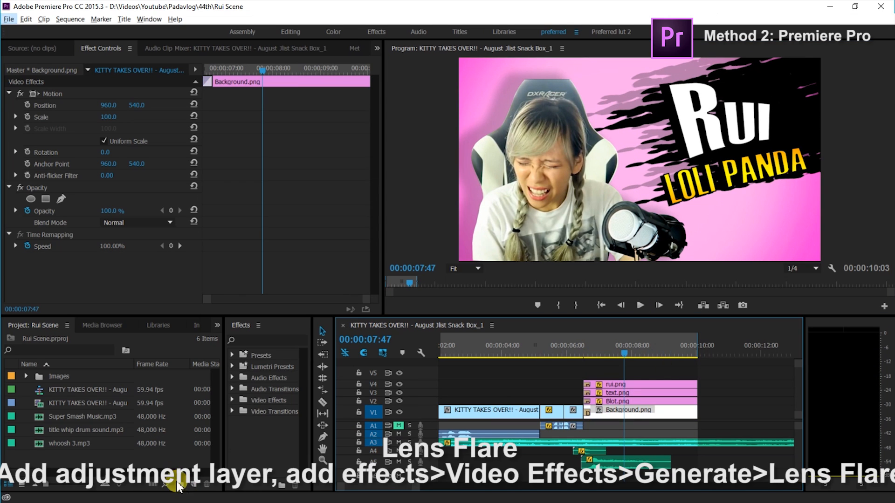
Create a 1920 × 1080, 59.94 fps adjustment layer and place it on V5, trimmed to the length of the image clips
right_click(164, 465)
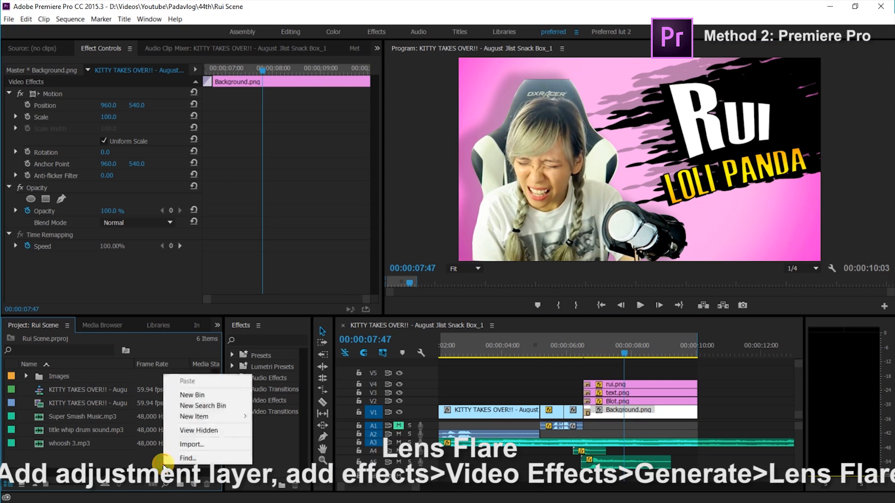
mouse_move(219, 424)
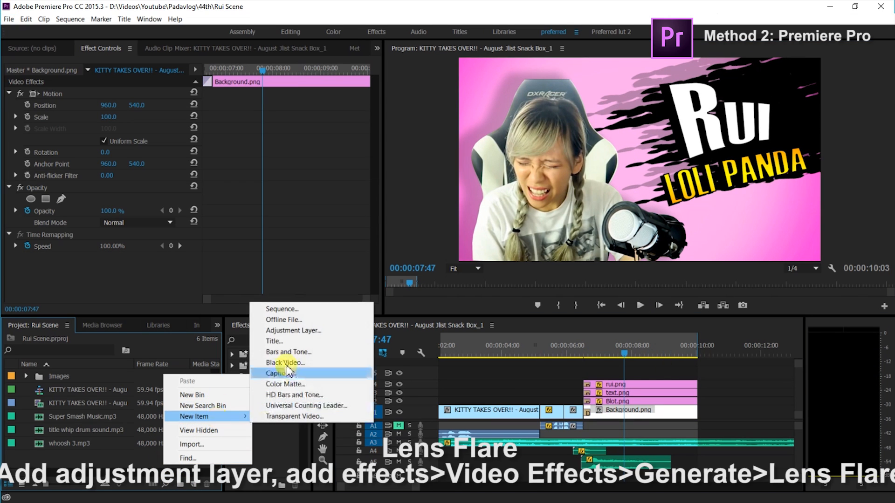
left_click(291, 332)
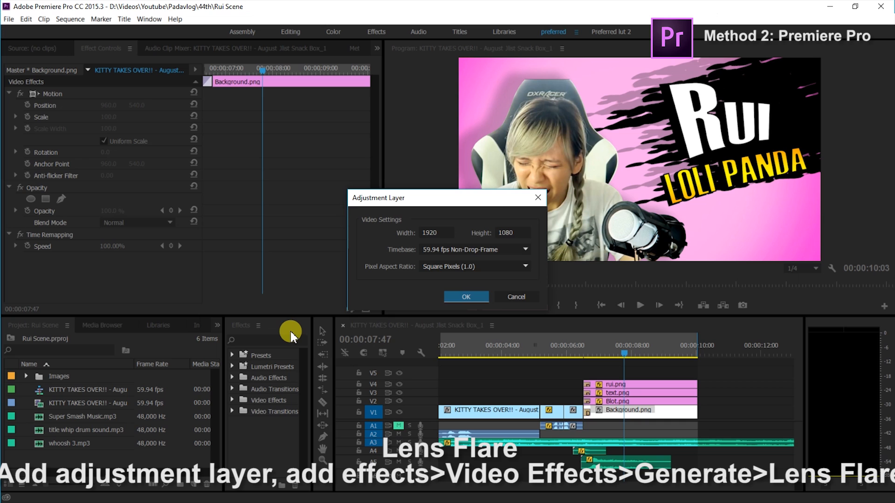
left_click(465, 297)
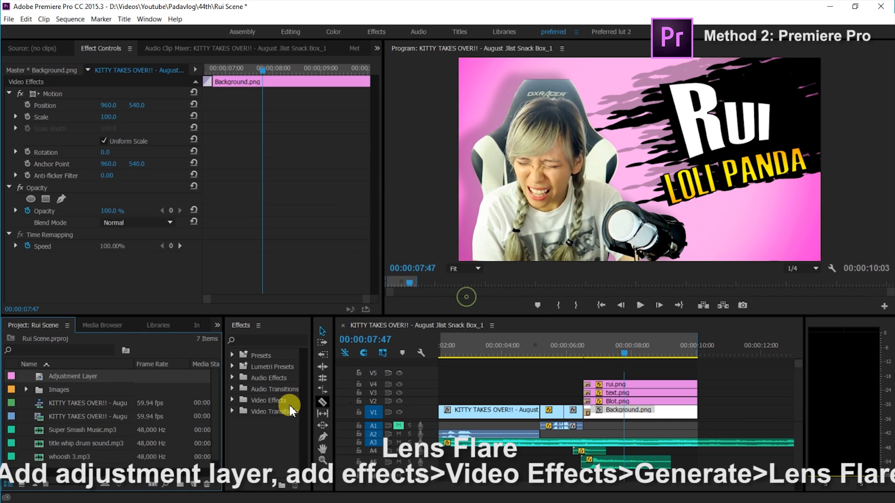
left_click_drag(92, 375, 584, 371)
left_click_drag(768, 375, 697, 372)
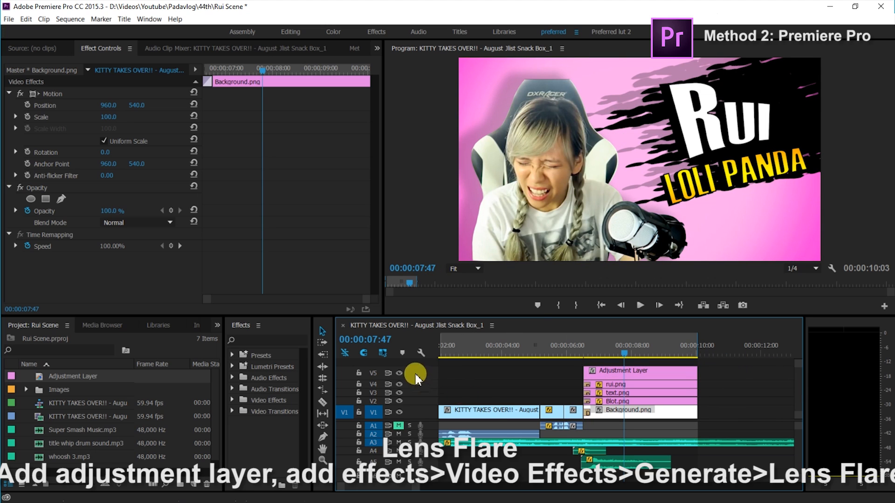
Apply the Lens Flare effect to the adjustment layer and animate its Flare Center to 548.8, 109.8 at the clip's end
left_click(232, 402)
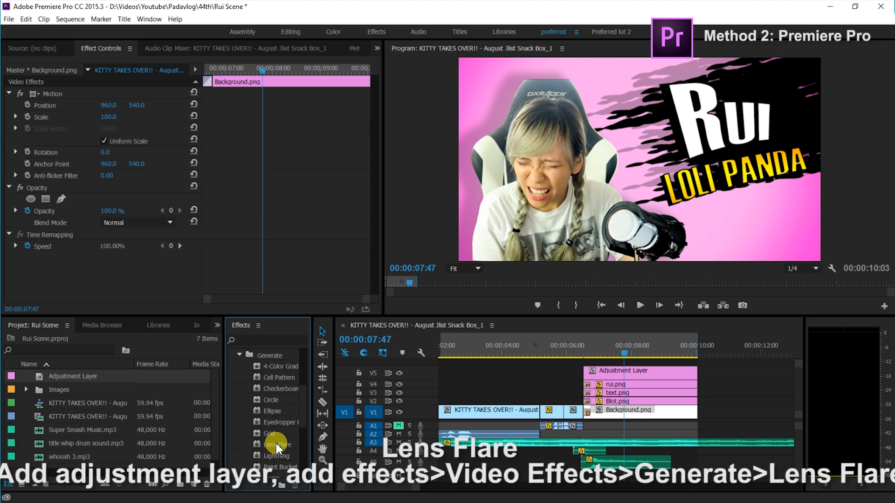
left_click_drag(321, 442, 601, 378)
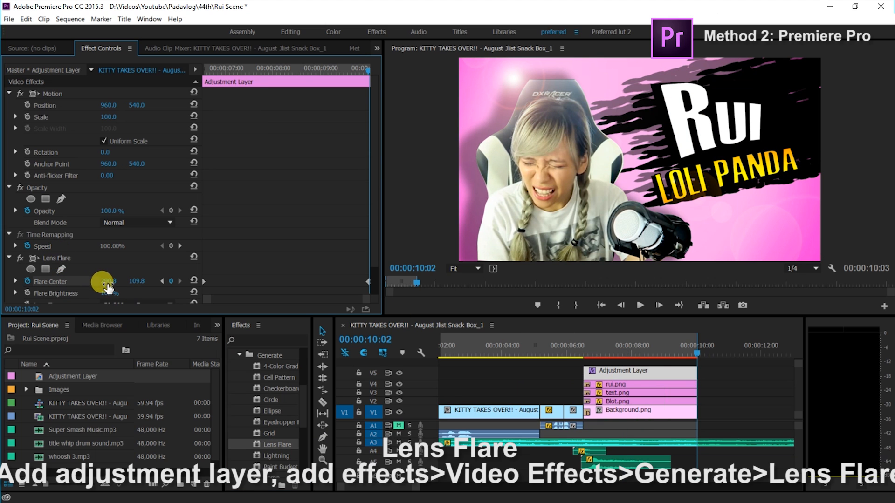
left_click_drag(109, 282, 229, 281)
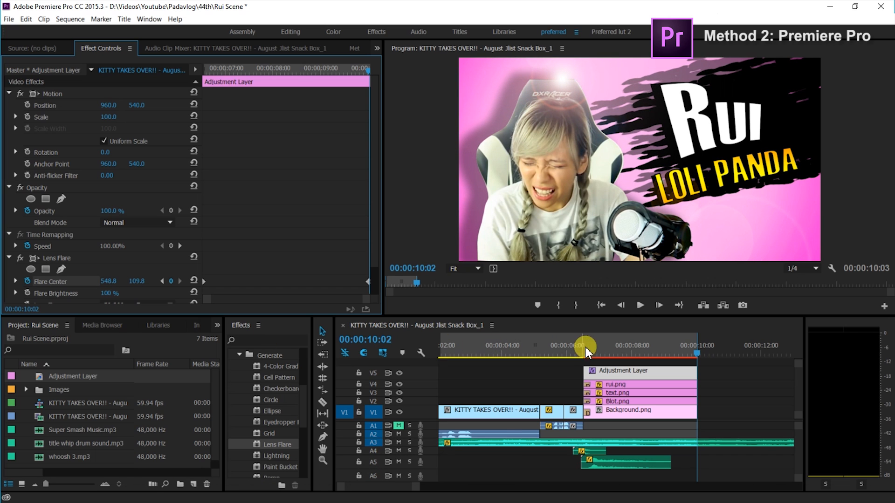
left_click(616, 350)
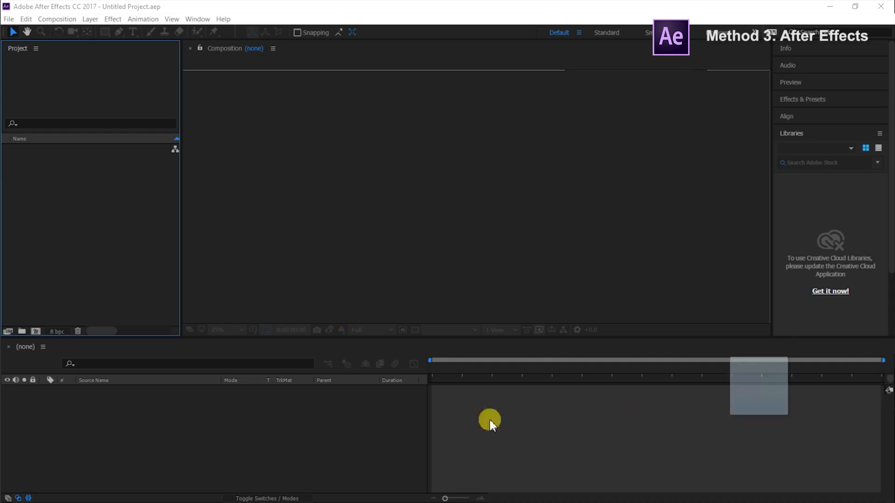
In After Effects, create a composition from Rui1.mp4 and add RUI Slowmo.mp4 beneath it, starting where the first clip ends
left_click_drag(489, 420, 122, 464)
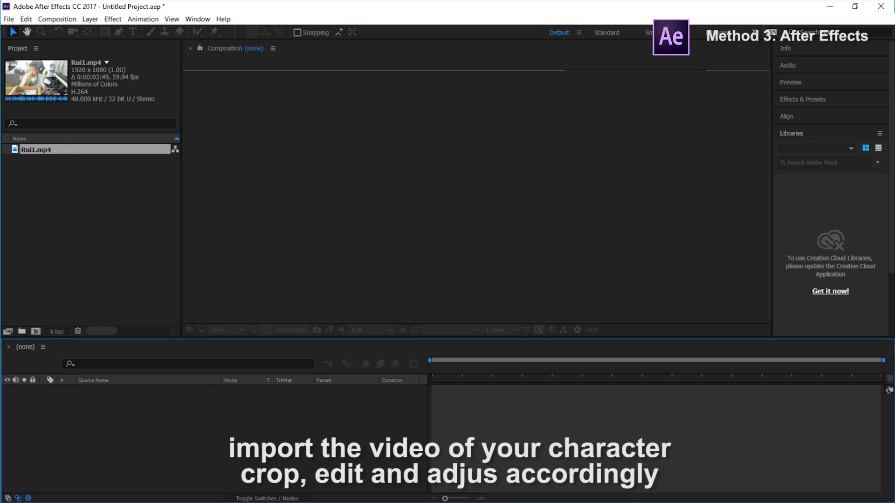
left_click_drag(56, 148, 501, 417)
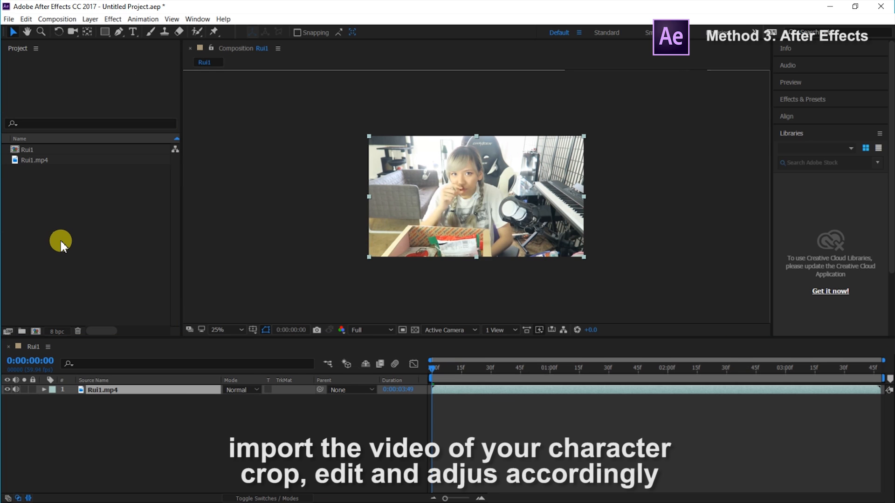
left_click_drag(124, 386, 134, 422)
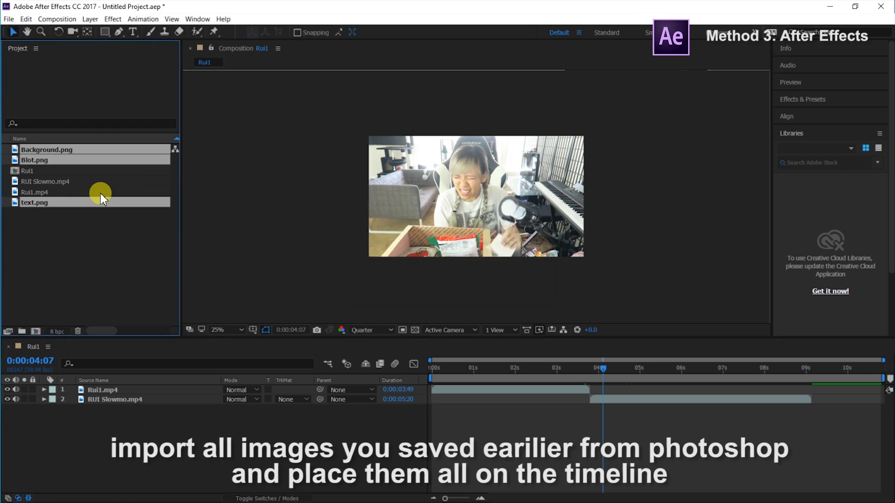
Place Background.png beneath the video layers and duplicate RUI Slowmo.mp4 as RUI Slowmo dup, hiding and locking the original
left_click_drag(37, 150, 63, 172)
left_click_drag(144, 381, 134, 420)
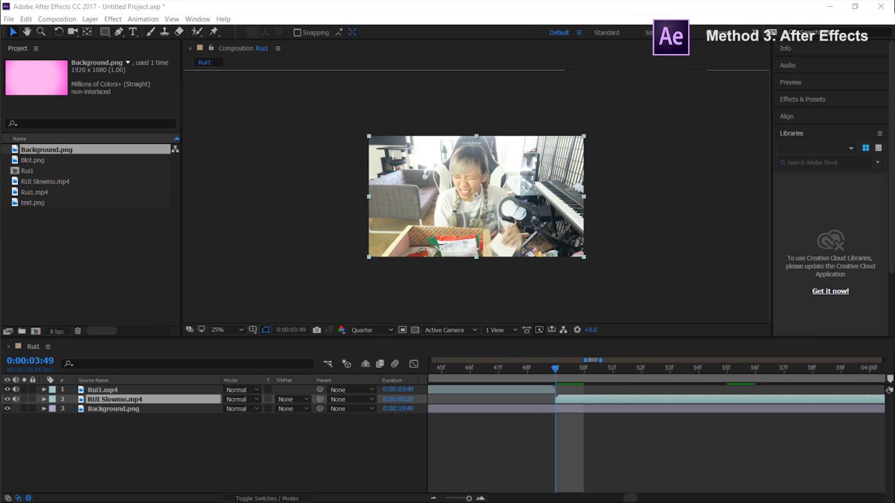
double_click(114, 399)
left_click(87, 410)
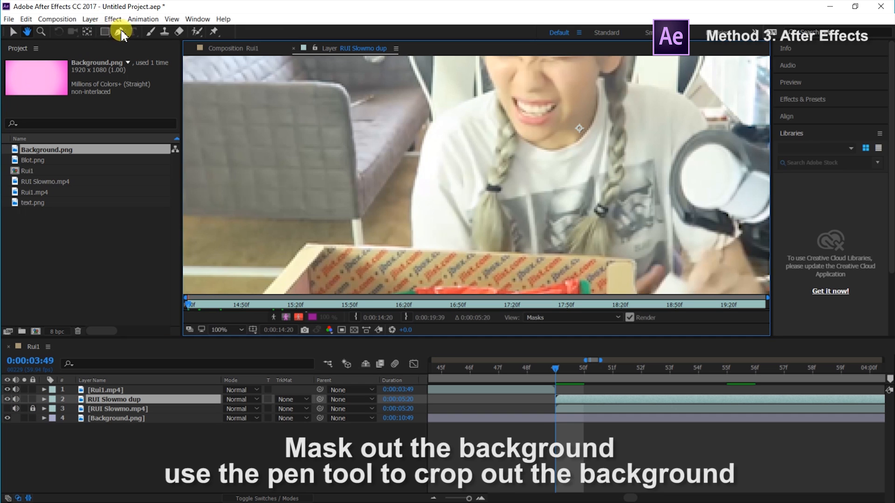
Mask out the background of RUI Slowmo dup with a RotoBezier Pen path around the person, chair and microphone
left_click(120, 31)
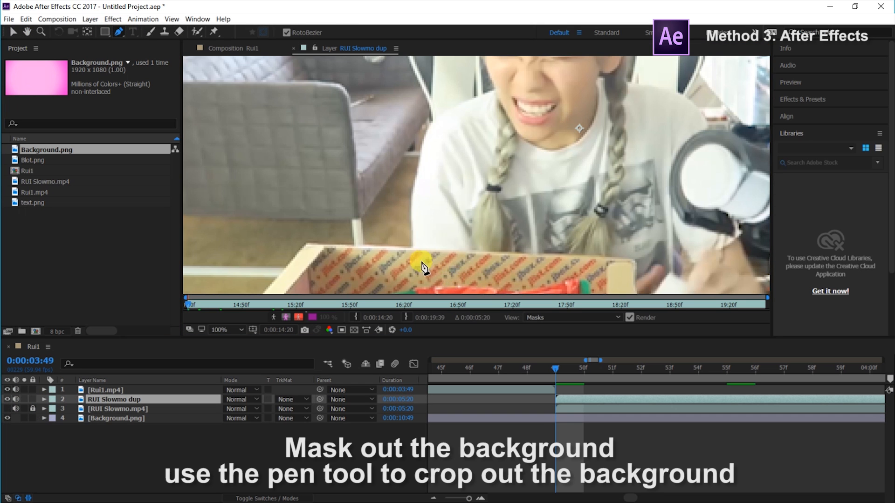
left_click_drag(413, 249, 413, 232)
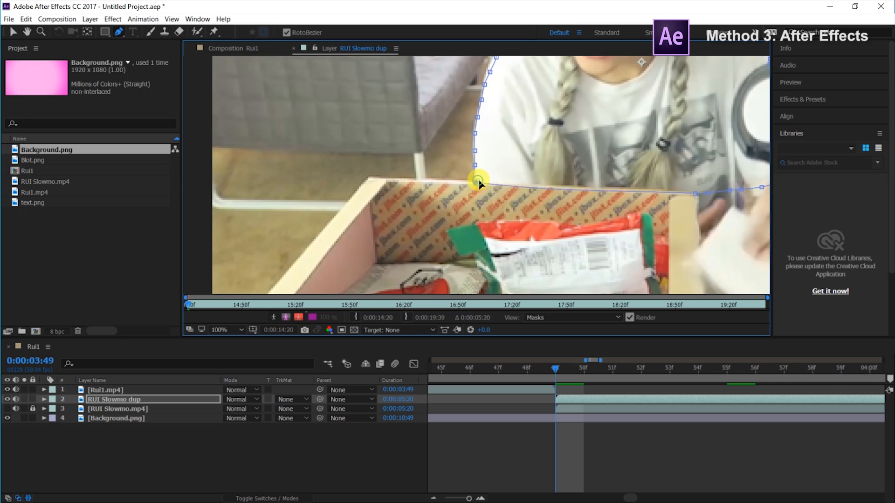
left_click(478, 181)
scroll(604, 192, "down", 3)
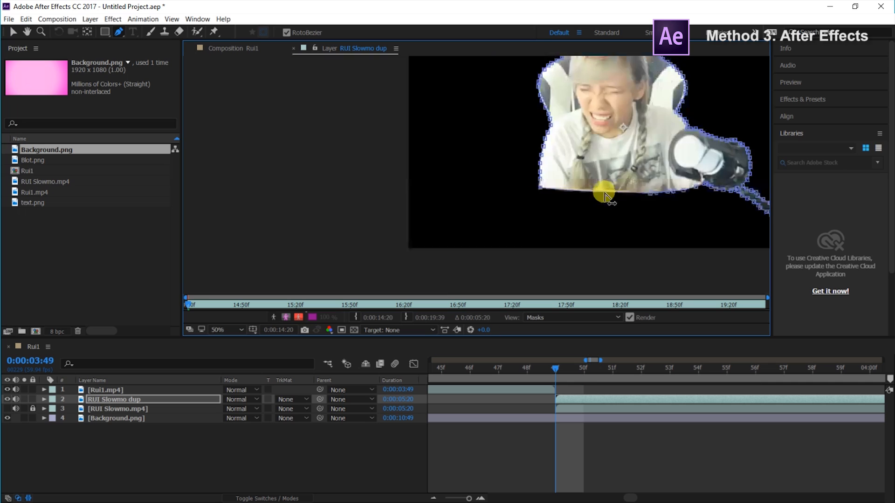
scroll(676, 193, "up", 4)
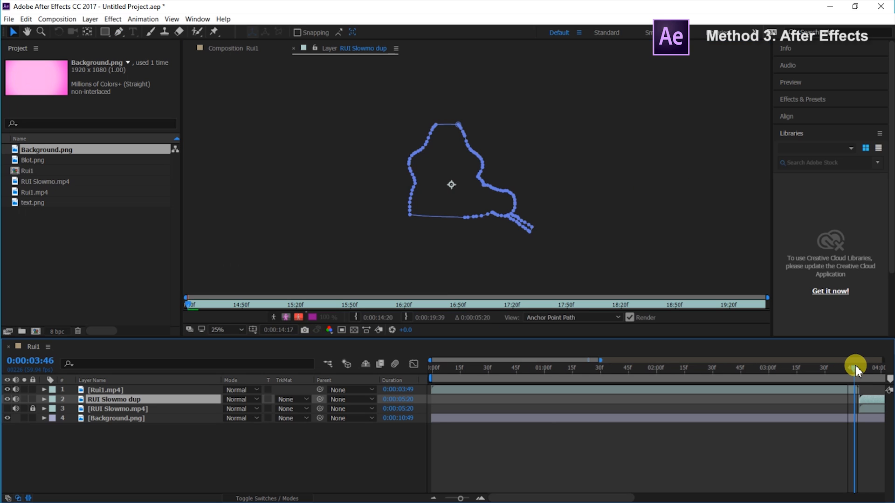
Track Mask 1 of RUI Slowmo dup forward from 0:00:03:49 using the Position, Scale & Rotation method
left_click_drag(855, 363, 862, 382)
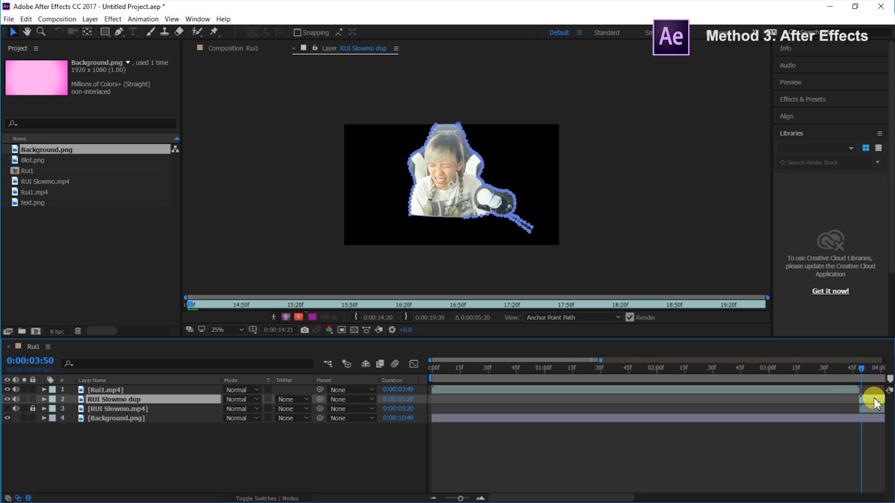
key("m")
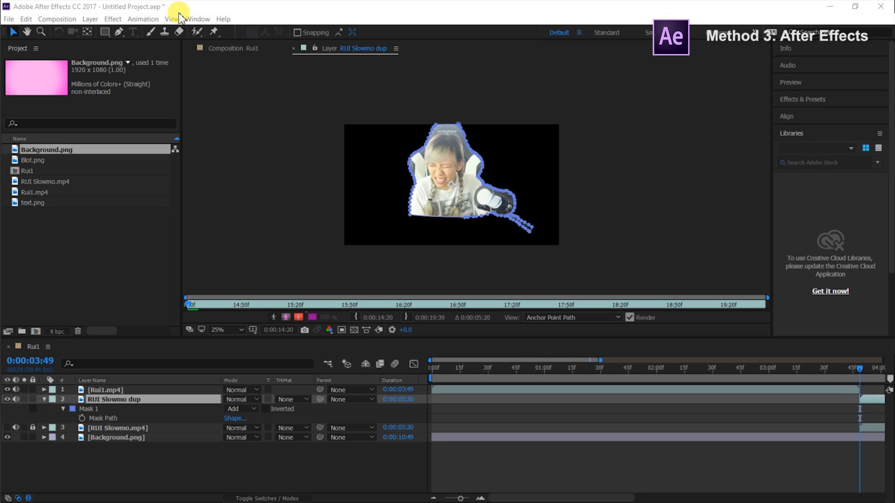
left_click(198, 19)
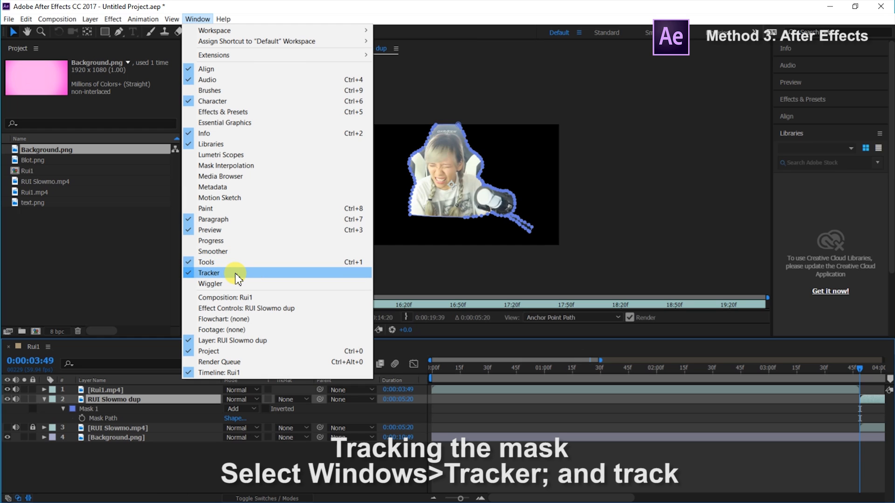
left_click(205, 273)
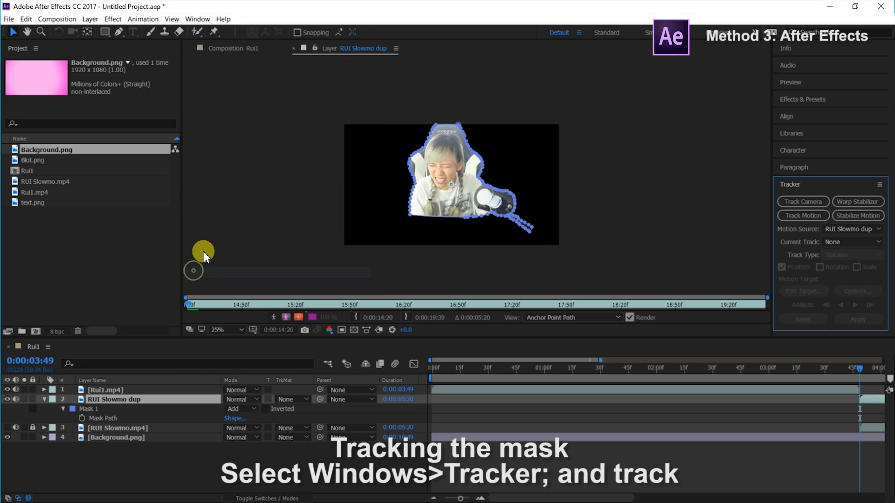
left_click(86, 407)
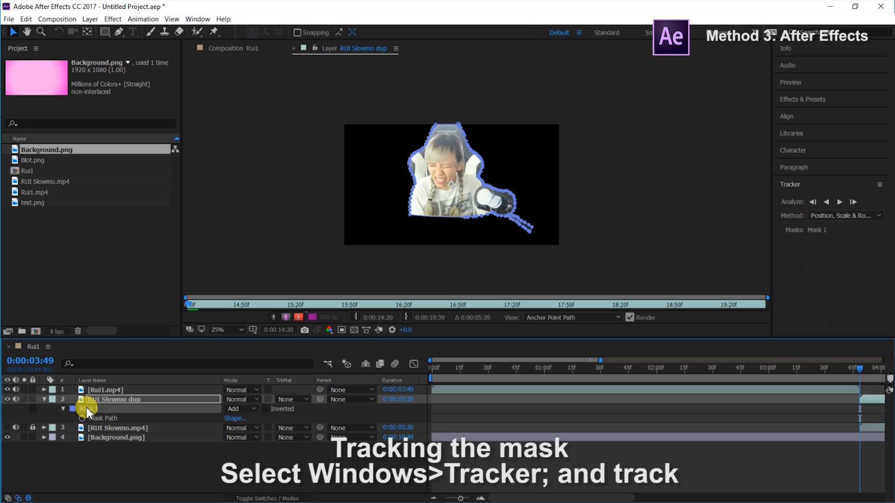
left_click(838, 220)
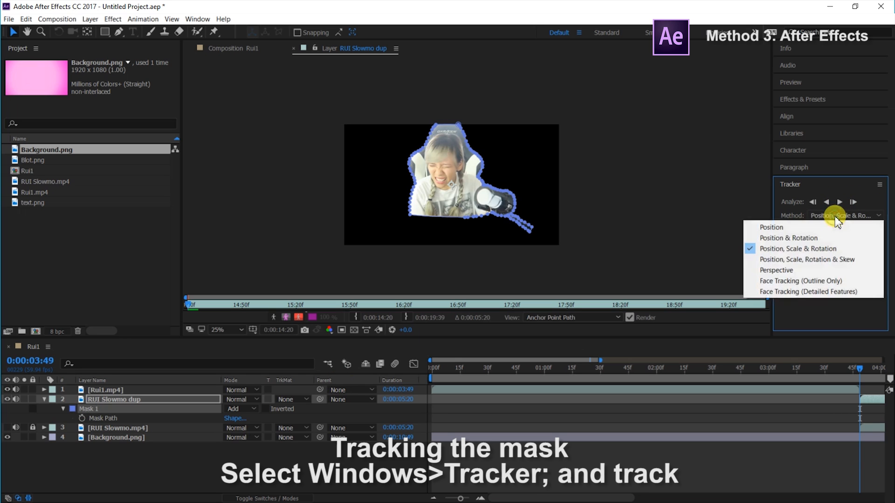
left_click(838, 220)
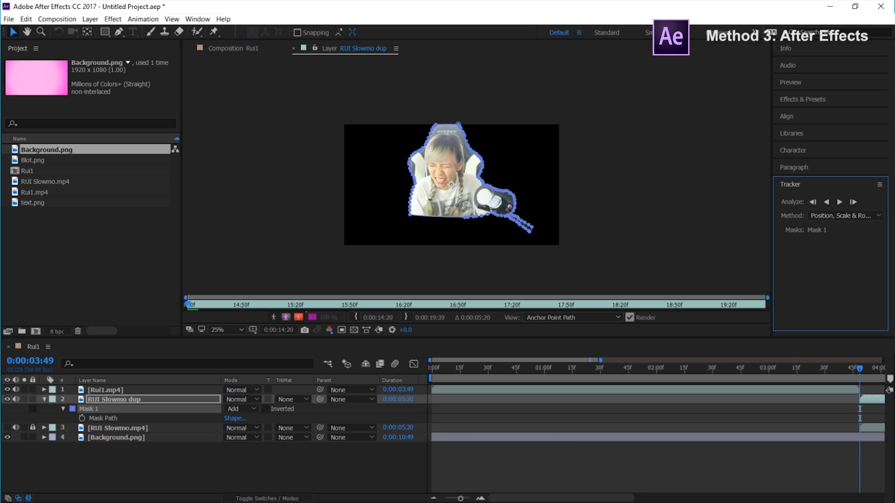
left_click(755, 304)
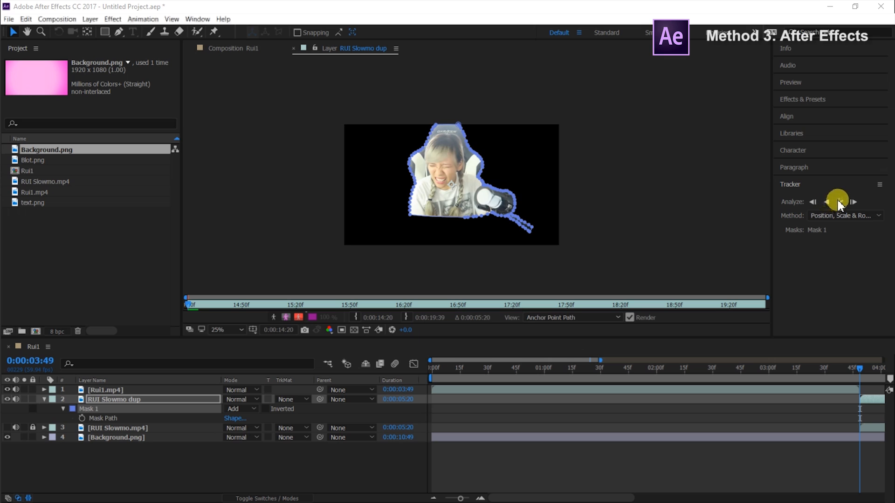
left_click(839, 202)
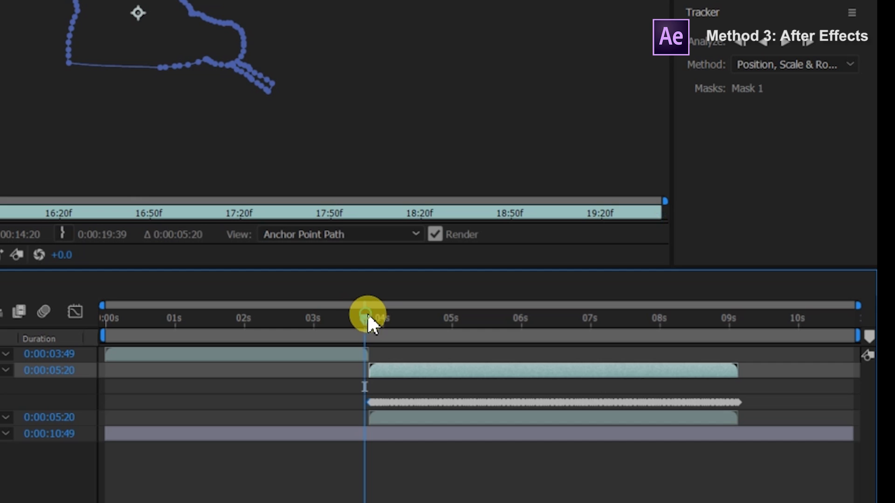
In the Rui1 composition, move RUI Slowmo dup to position 500, 836 and scale it to 120%
left_click_drag(368, 315, 388, 315)
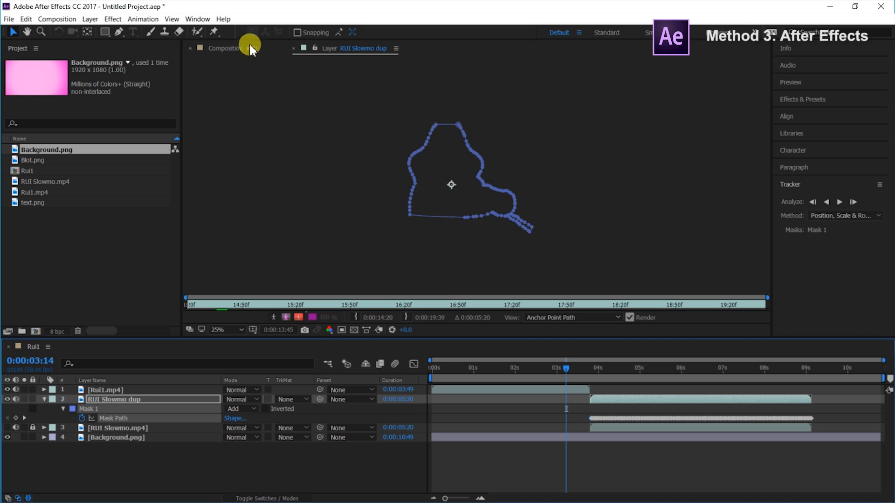
left_click(250, 47)
left_click(604, 362)
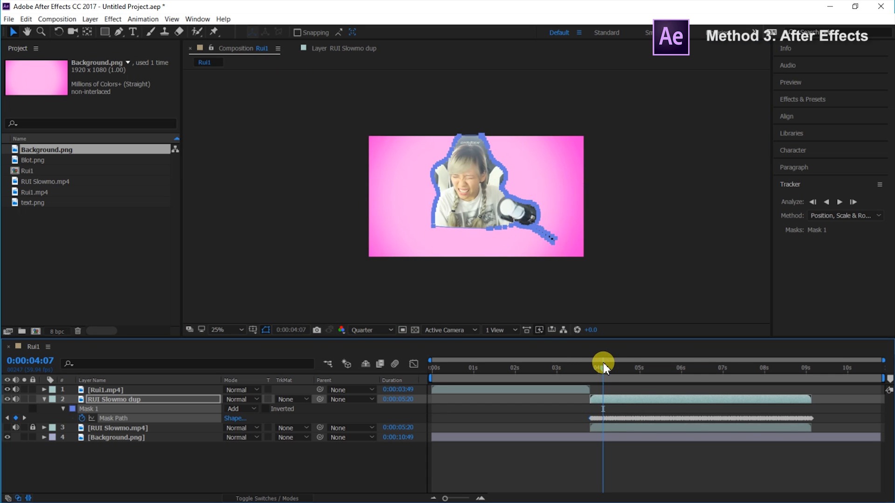
left_click(621, 397)
left_click_drag(460, 177, 427, 203)
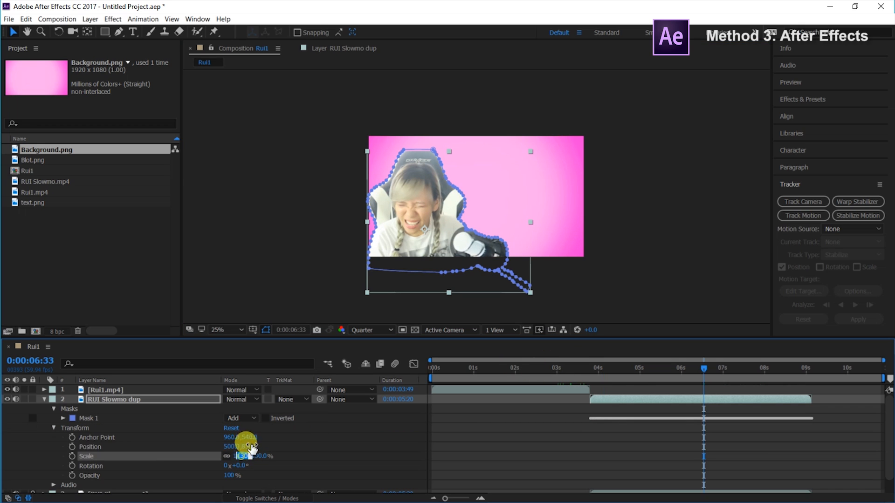
key("Return")
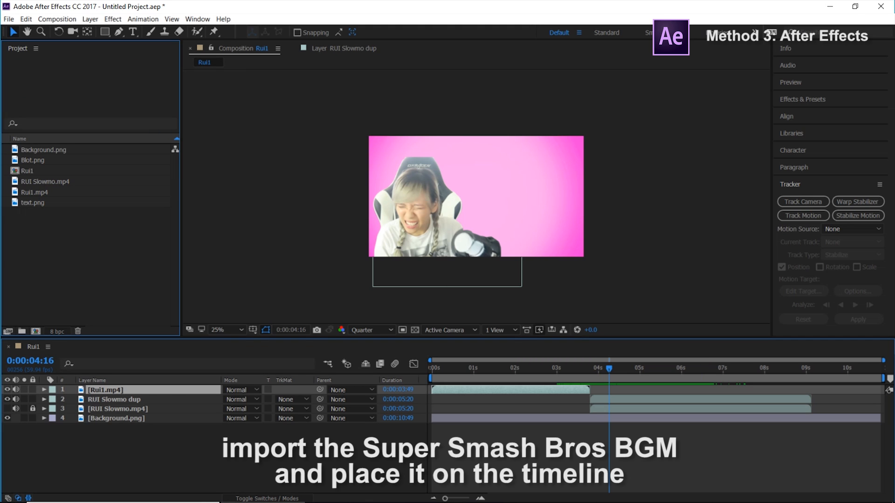
Import the music and sound effect files, and add Super Smash Music.mp3, Blot.png and text.png to the timeline
left_click_drag(344, 349, 40, 259)
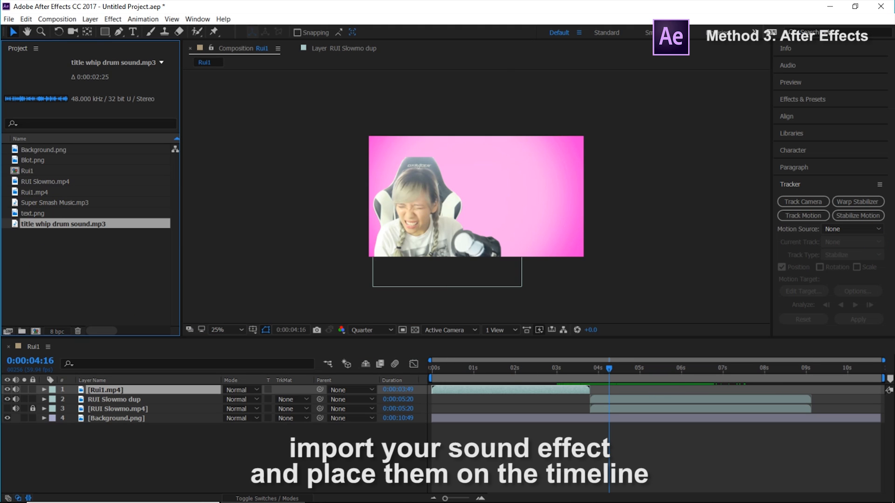
left_click_drag(40, 270, 55, 277)
left_click_drag(59, 203, 114, 431)
left_click_drag(51, 160, 117, 452)
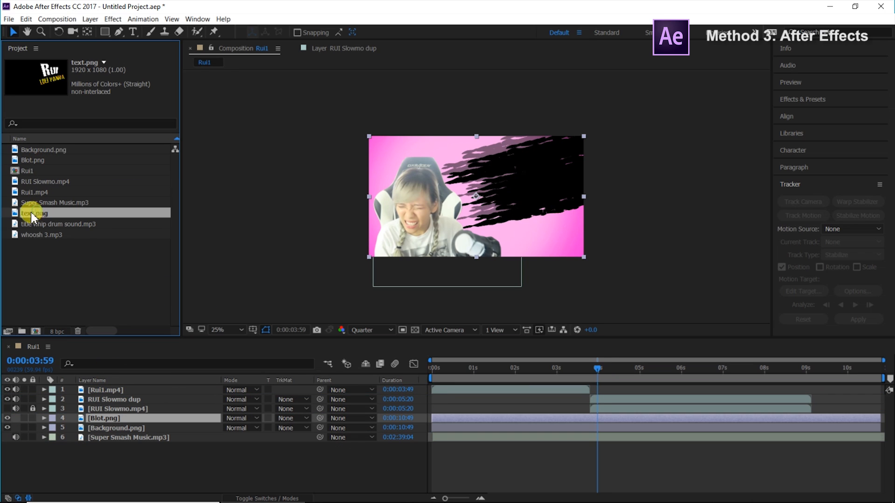
left_click_drag(30, 212, 112, 413)
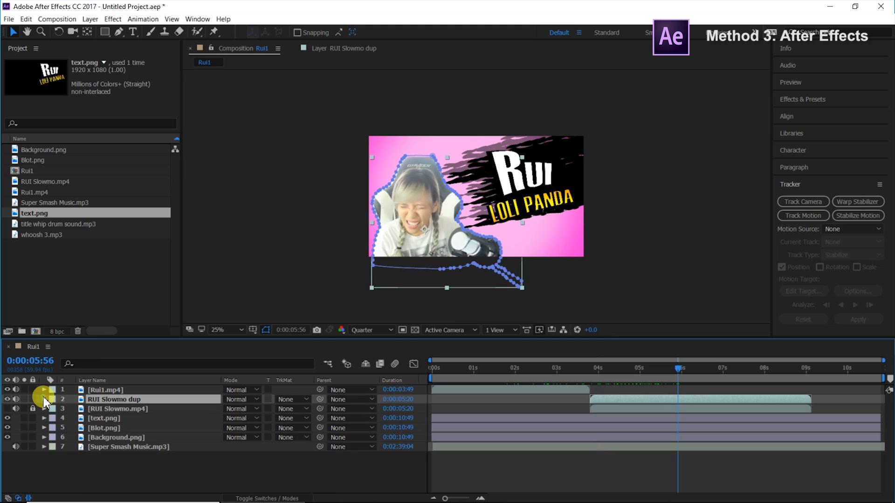
Set RUI Slowmo dup's horizontal position to 400 and animate its Position with keyframes at the clip's start and end
left_click(45, 400)
scroll(104, 439, "down", 1)
left_click(233, 431)
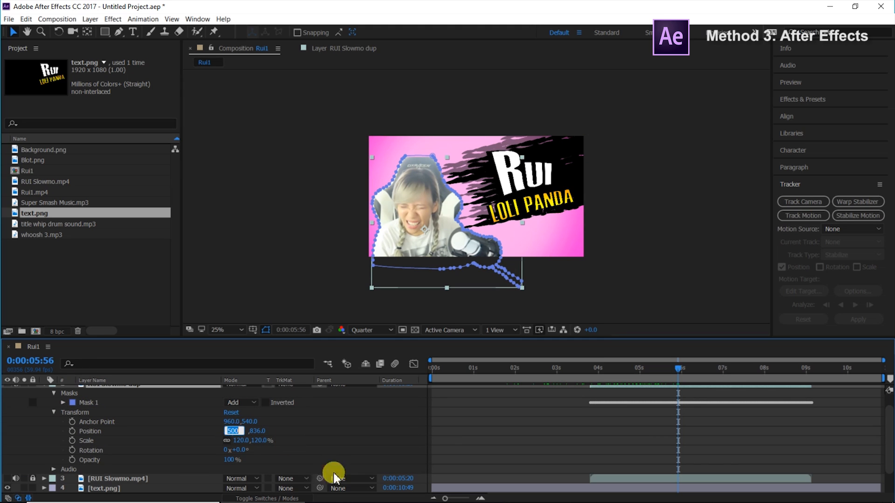
type("400")
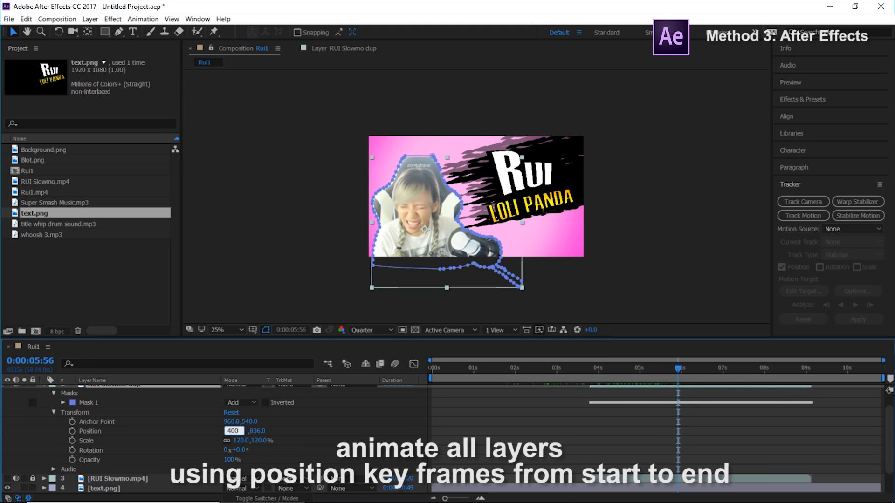
left_click(342, 481)
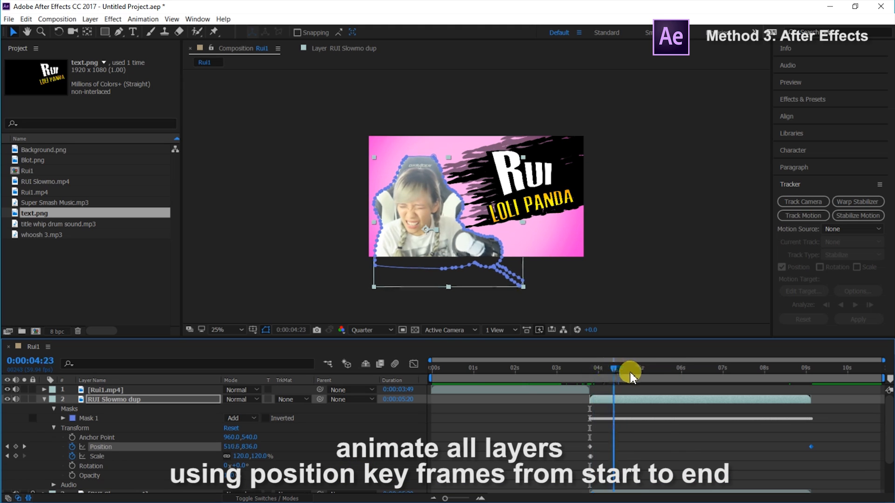
left_click_drag(629, 373, 802, 396)
Apply the Levels effect to RUI Slowmo dup and set Input Black to 71
left_click(113, 18)
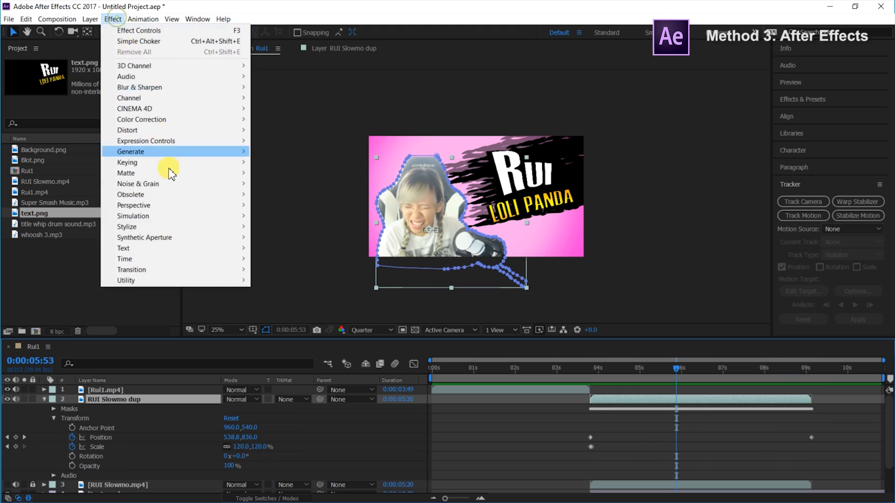
mouse_move(186, 209)
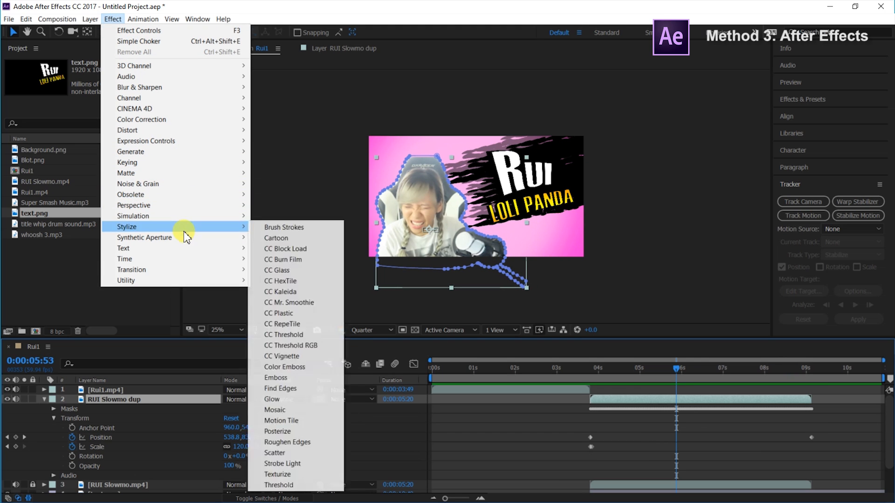
mouse_move(206, 155)
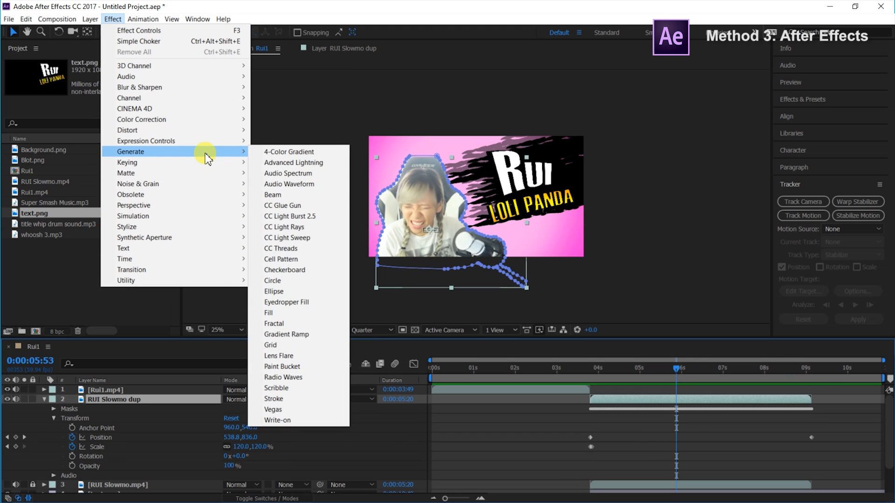
left_click(365, 292)
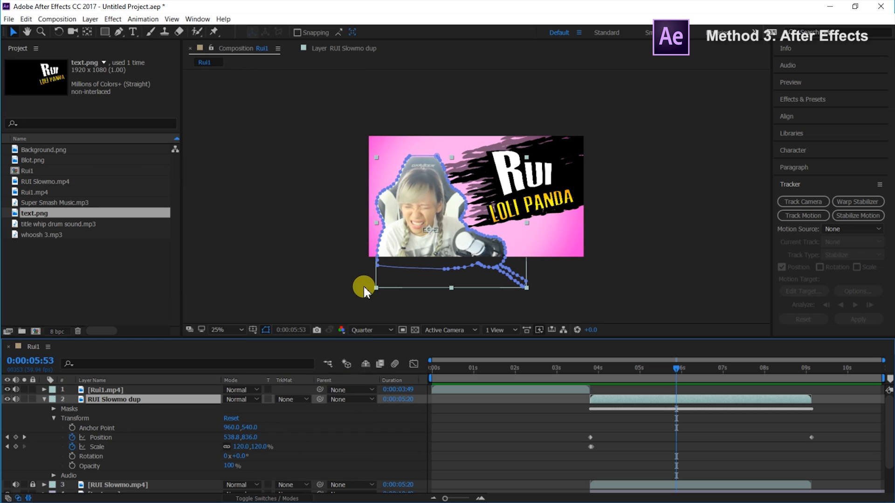
left_click_drag(39, 136, 61, 140)
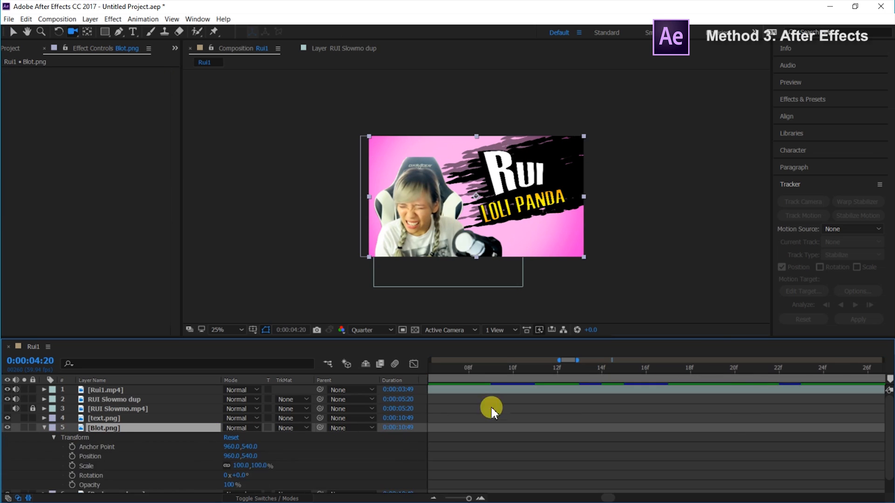
Keyframe Blot.png's Position at 0:00:03:49 with a horizontal value of 1000, and move the current time to 0:00:09:03
scroll(492, 409, "down", 1)
left_click_drag(469, 498, 439, 498)
left_click_drag(608, 372, 590, 374)
left_click(466, 499)
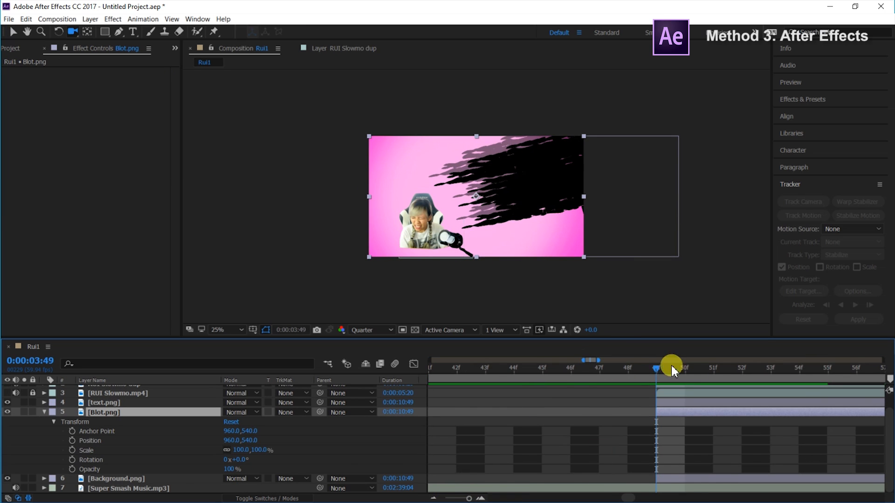
left_click(72, 441)
left_click_drag(232, 441, 238, 445)
left_click(231, 440)
type("1000")
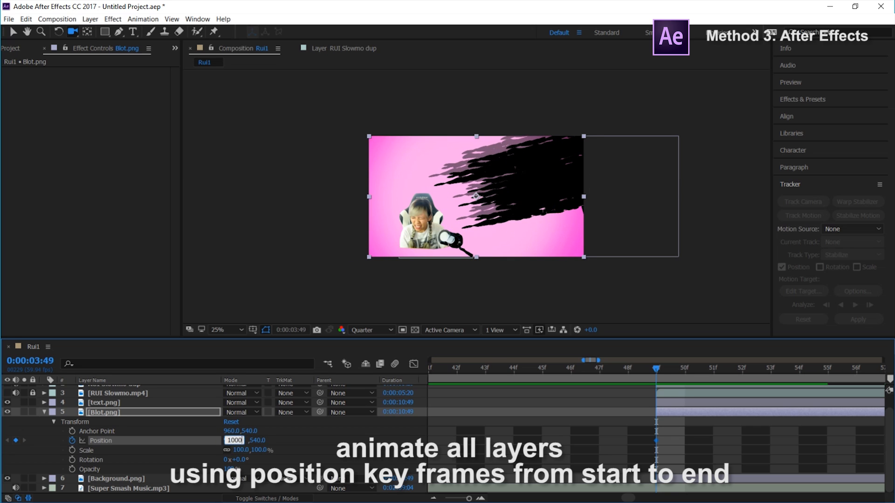
left_click(231, 445)
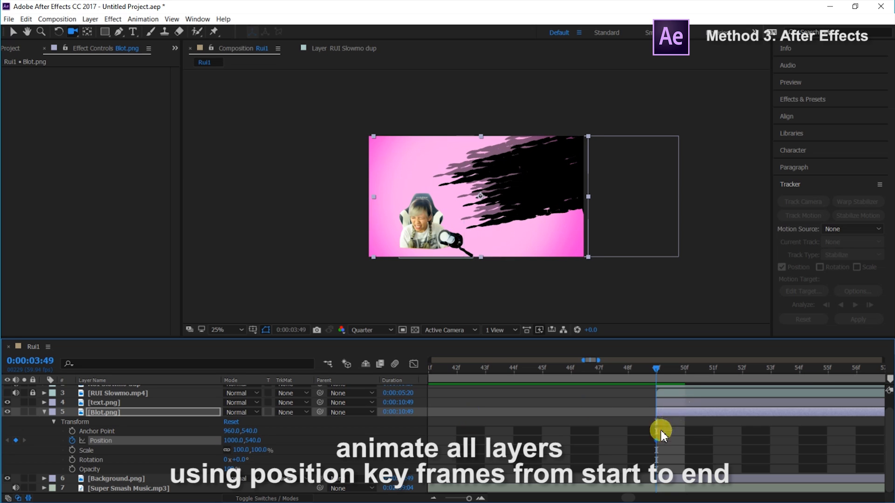
key(";")
left_click(762, 368)
left_click_drag(762, 368, 807, 368)
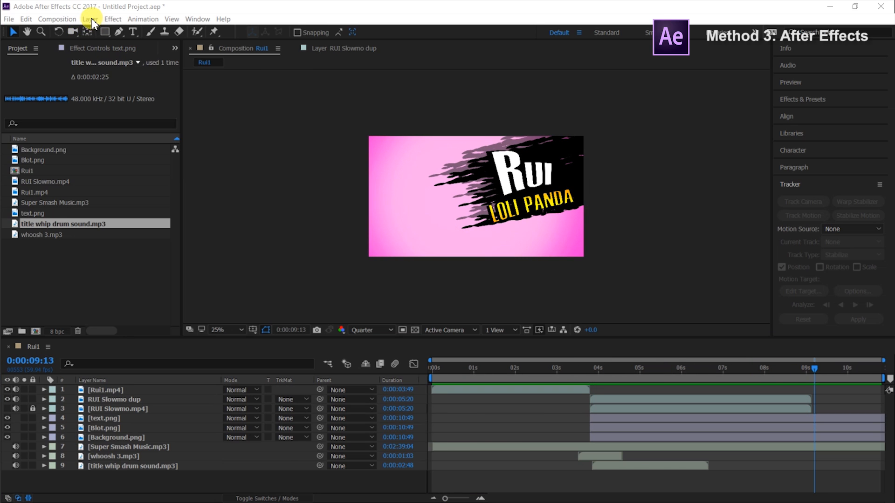
Create a 1920 × 1080 px solid layer named Dark Gray Solid 1
left_click(90, 19)
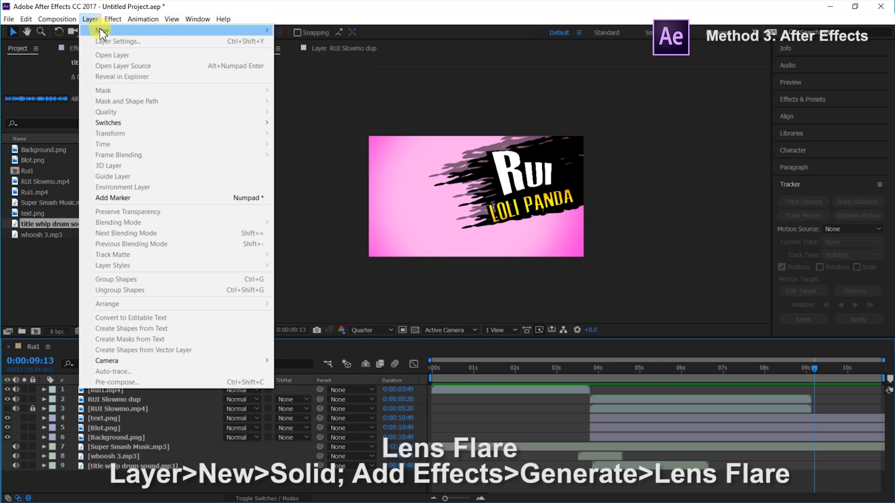
mouse_move(103, 31)
left_click(306, 42)
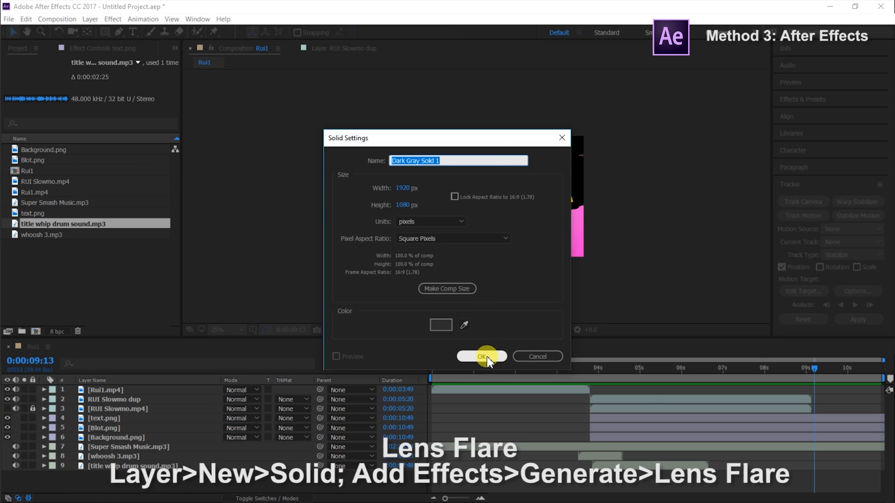
left_click(483, 356)
Apply the Lens Flare effect to the dark gray solid and set the layer's blending mode to Add
left_click(802, 99)
left_click(811, 113)
type("lens")
left_click_drag(819, 176, 114, 392)
left_click(240, 391)
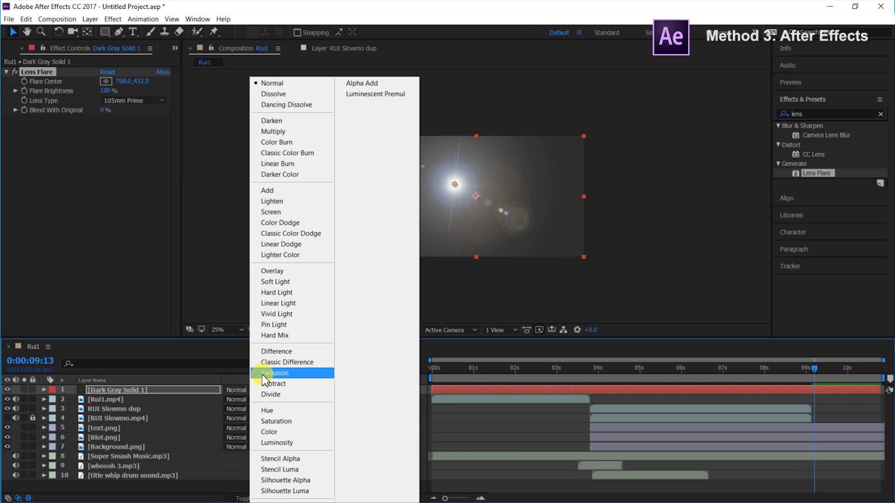
left_click(289, 192)
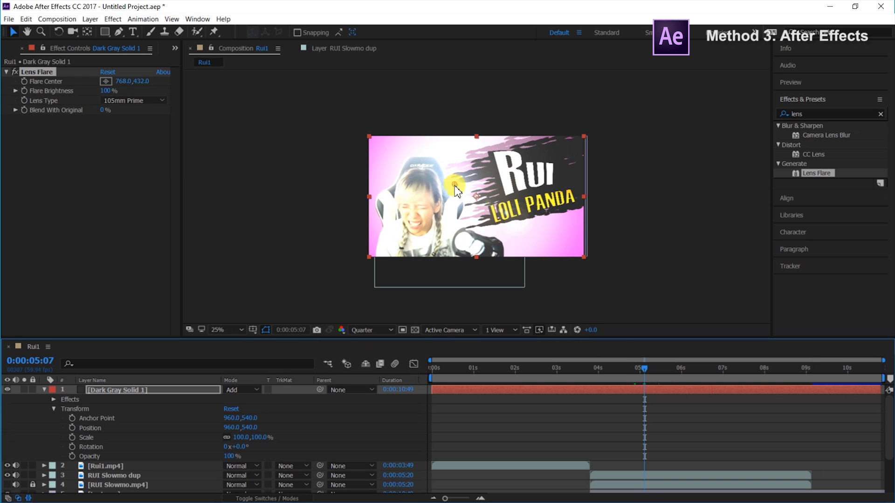
Try out Flare Center positions across the upper part of the frame, ending at about 192, 36
left_click_drag(455, 185, 543, 150)
left_click_drag(470, 157, 395, 150)
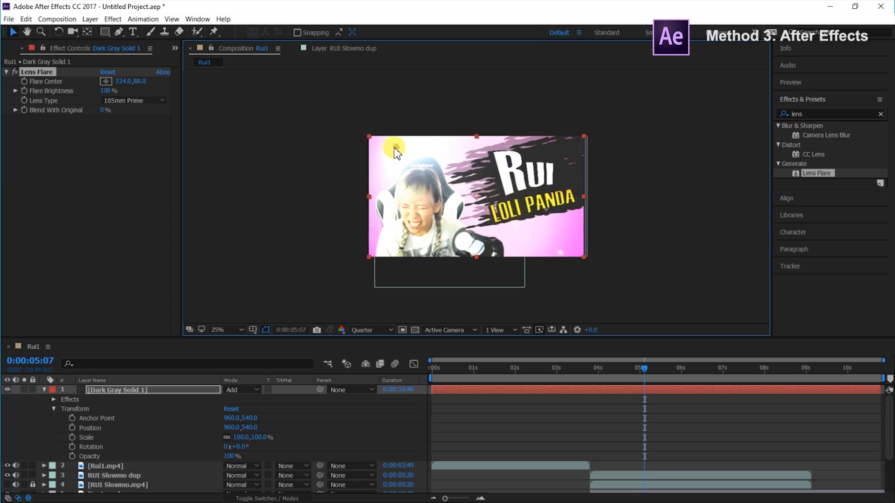
left_click_drag(511, 153, 541, 152)
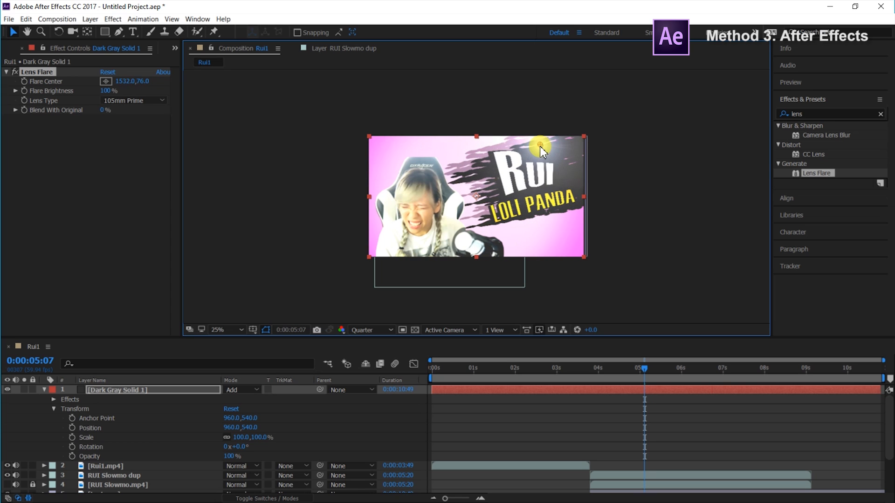
left_click_drag(472, 150, 403, 148)
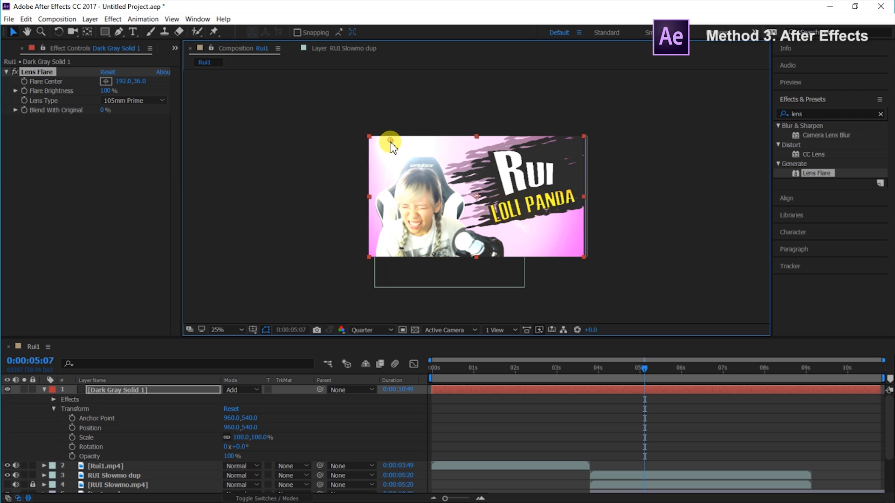